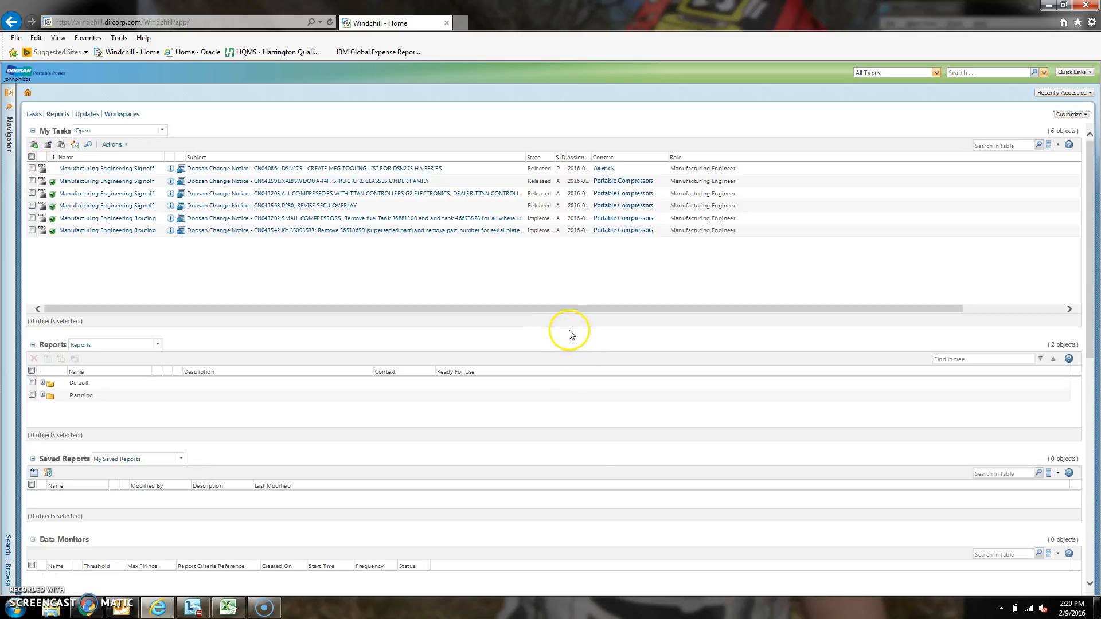
Step: Search for part 22138515 and open the BRACKET, 5 HOLE design part from the results
left_click(969, 74)
type("22138515")
key("Return")
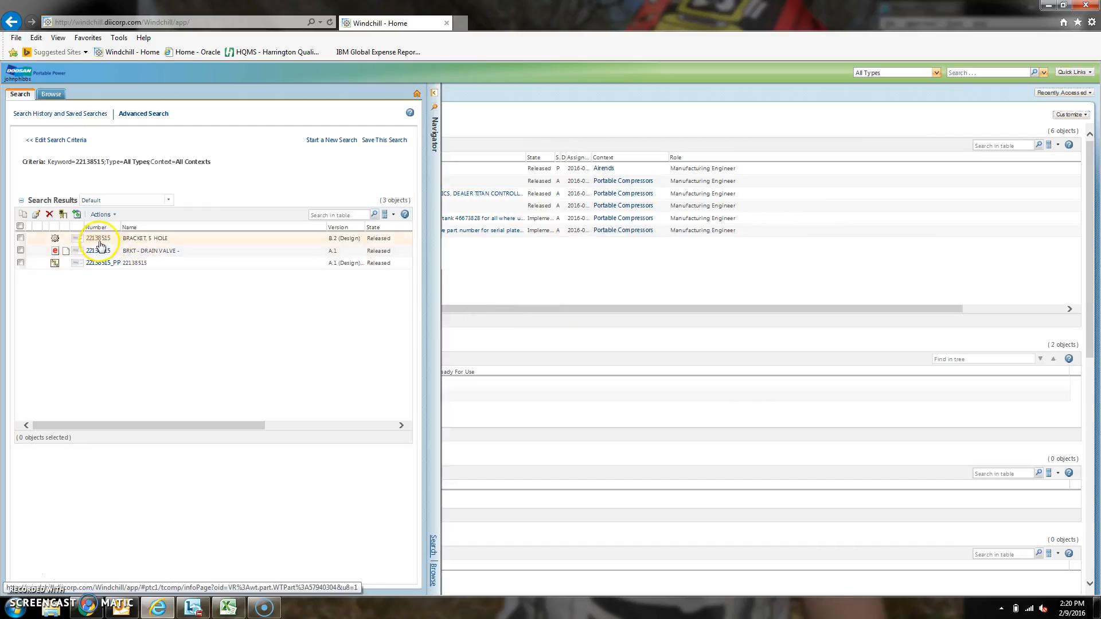
left_click(98, 239)
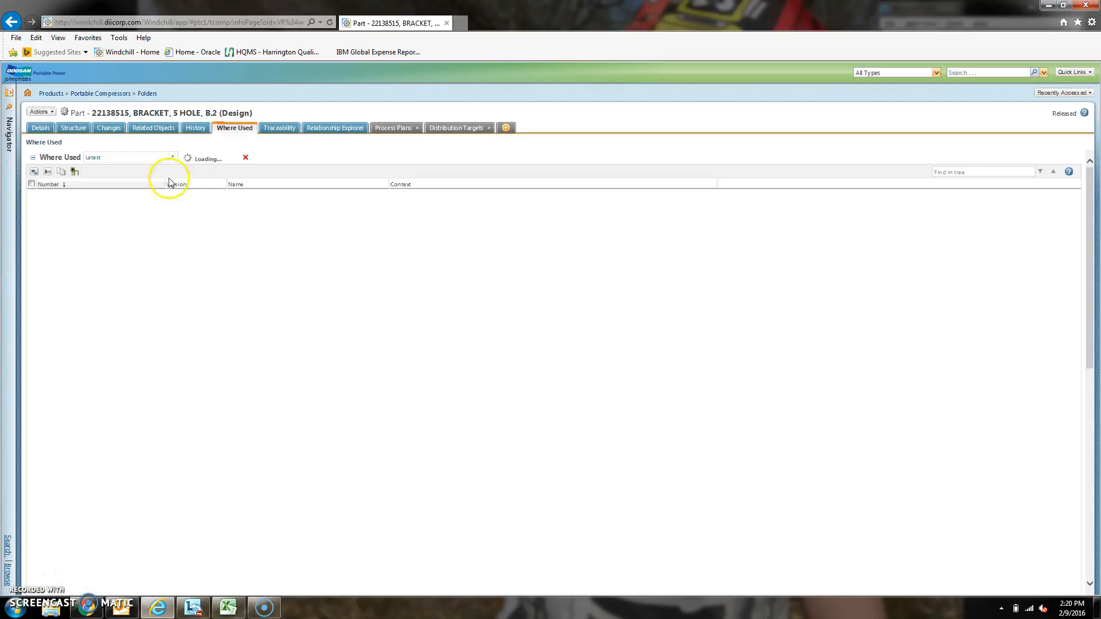
Step: Review the bracket's details and examine the parent assemblies 44031102, 44001436 and 36075638 in its where-used structure
left_click(36, 122)
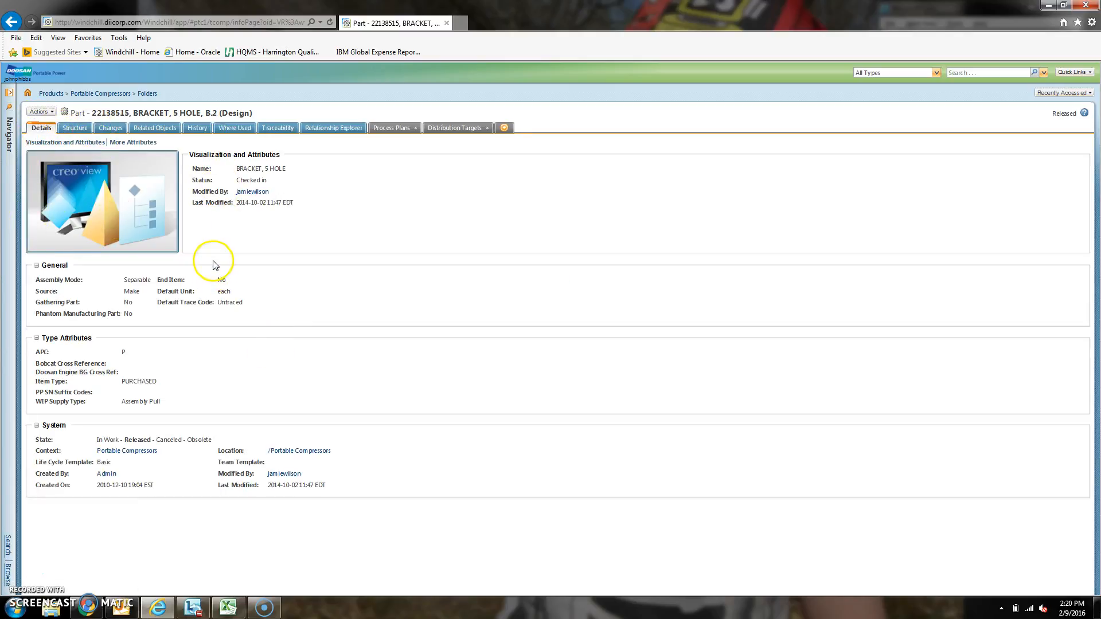
left_click(238, 130)
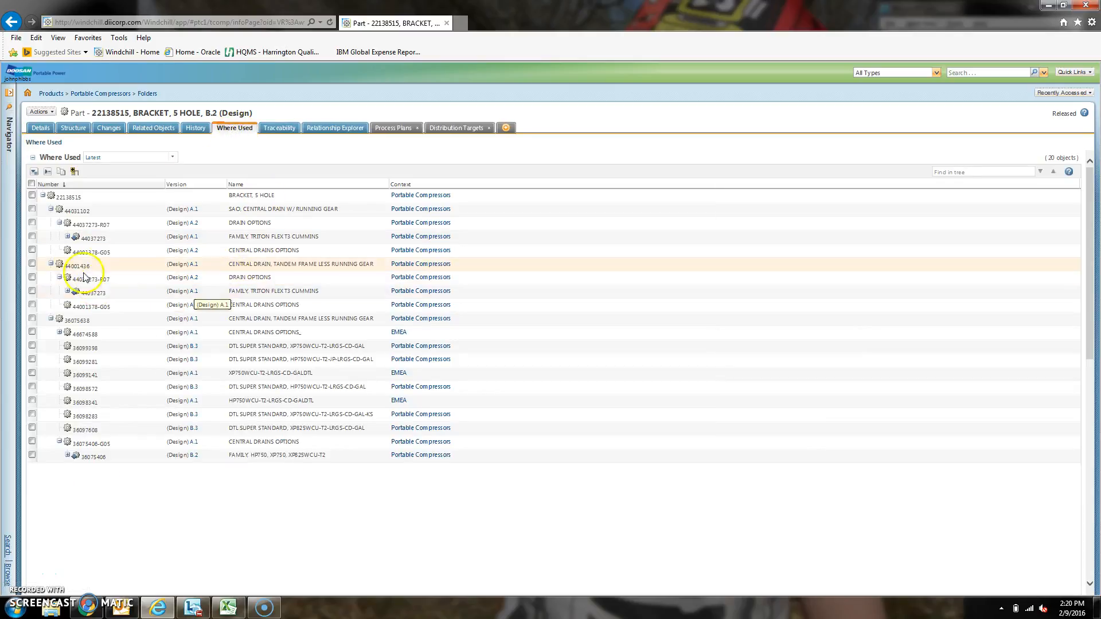
left_click(78, 212)
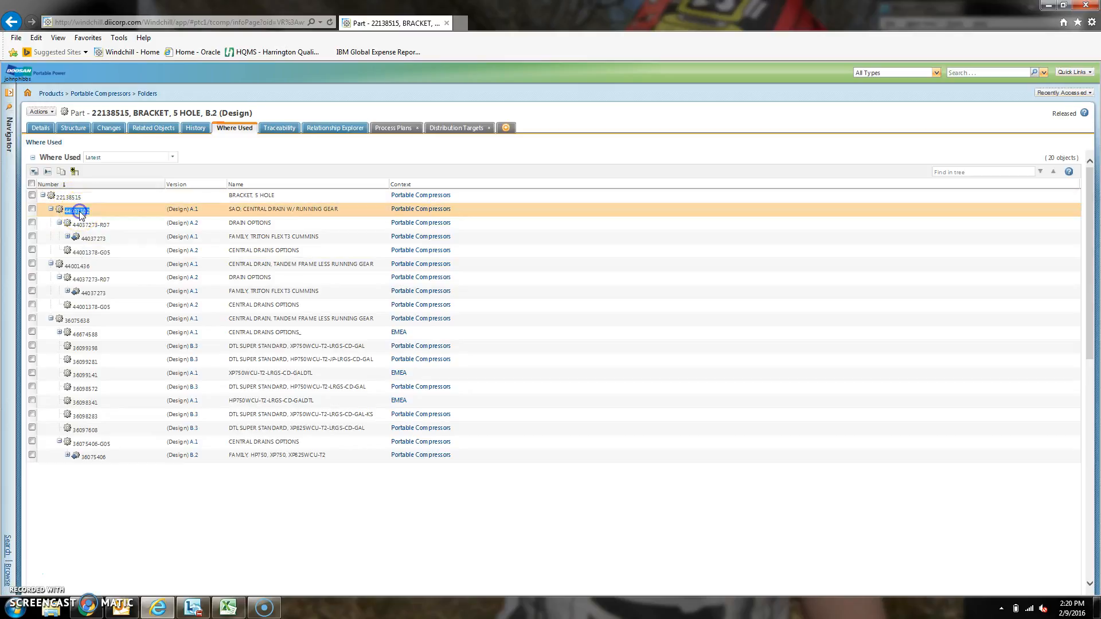
double_click(78, 267)
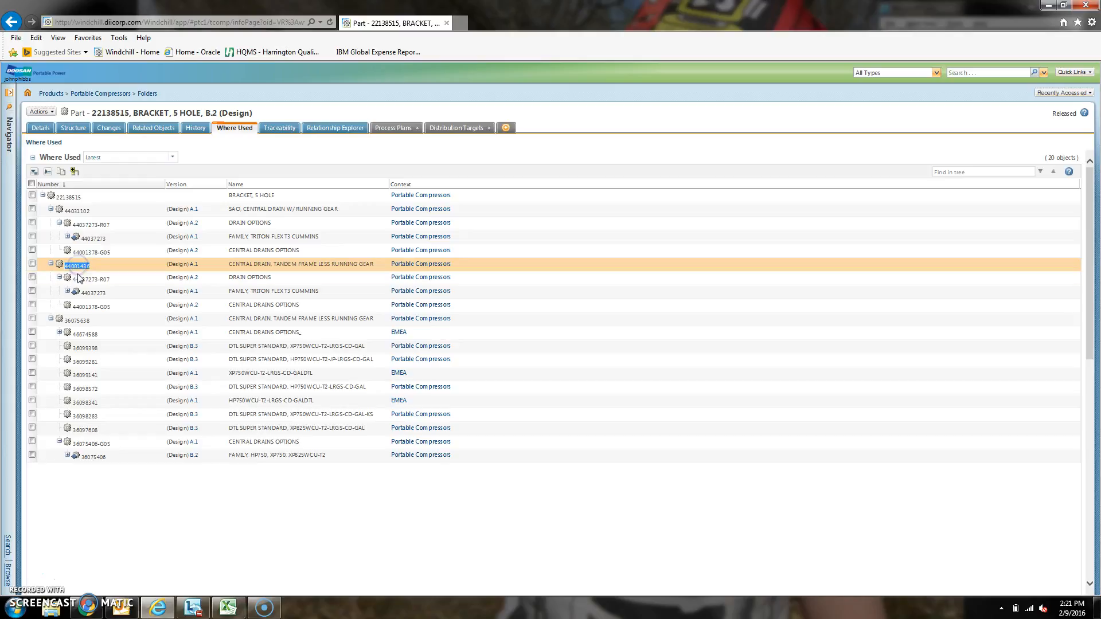
double_click(78, 321)
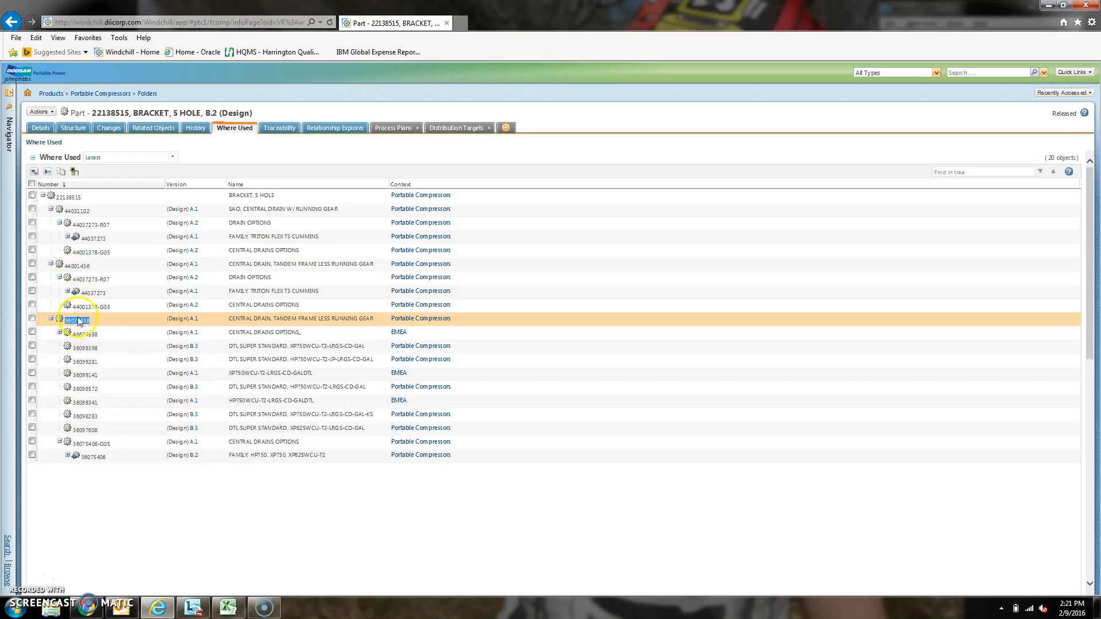
left_click(72, 198)
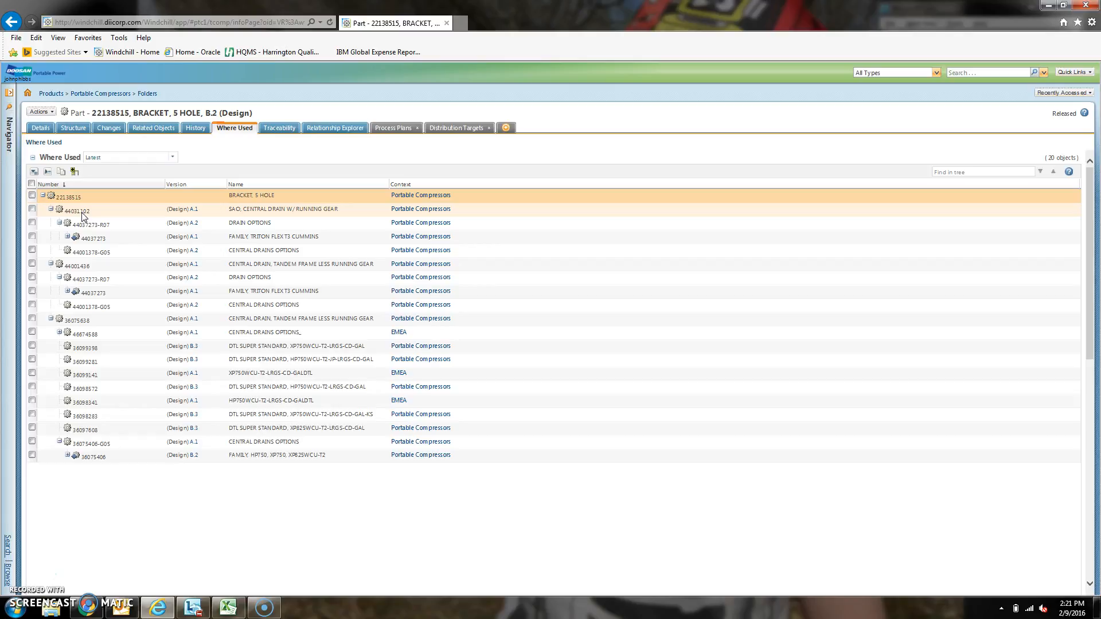
Step: Start a new change request from the bracket part 22138515
left_click(112, 128)
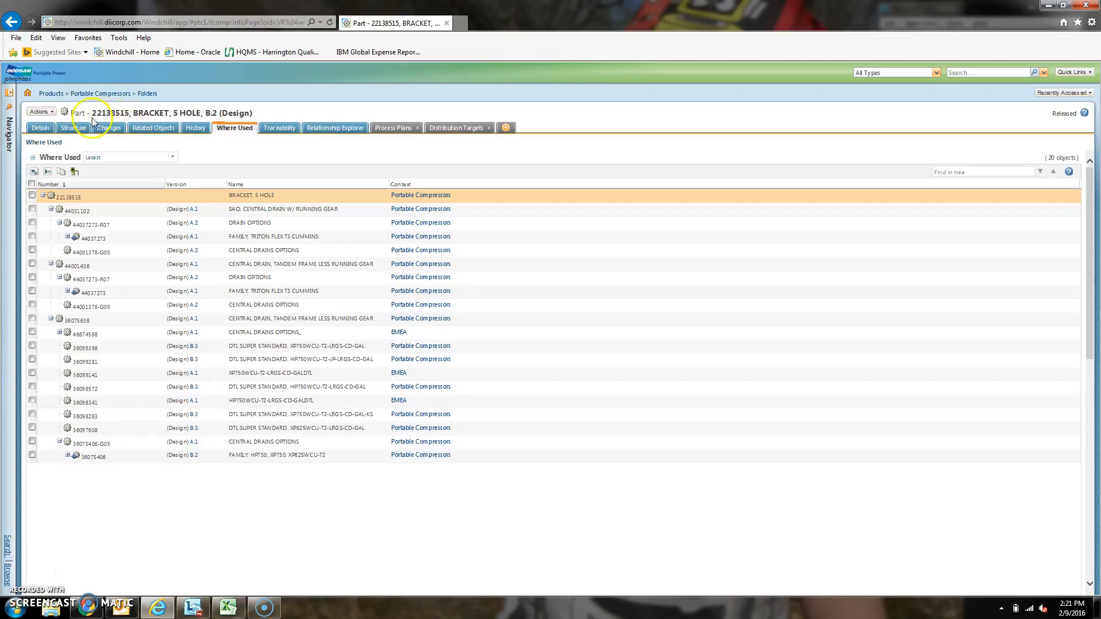
left_click(46, 114)
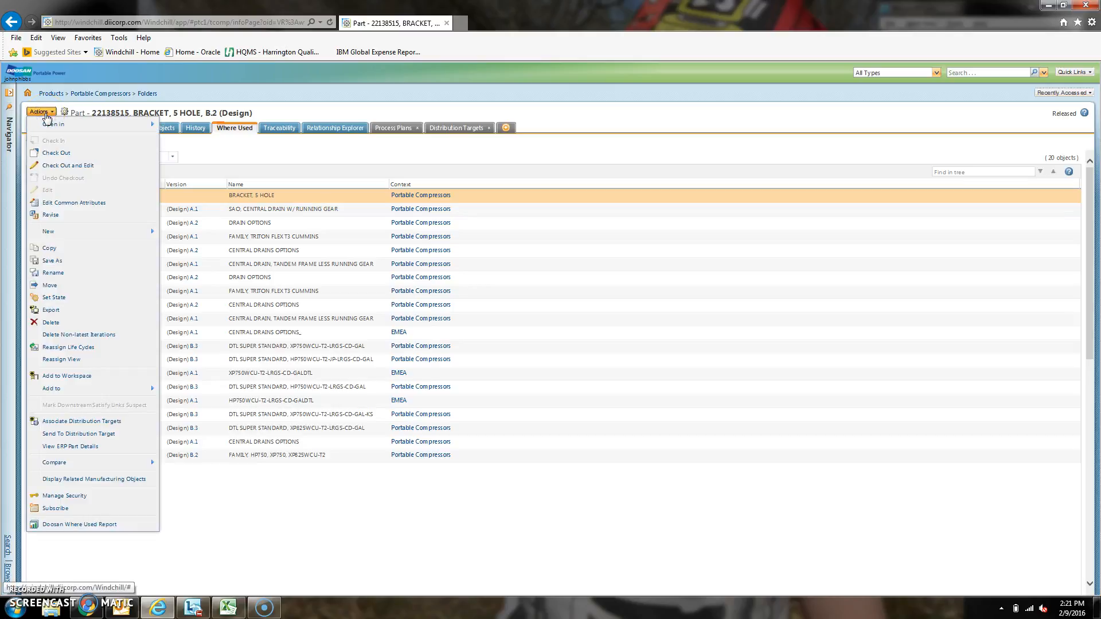
mouse_move(75, 237)
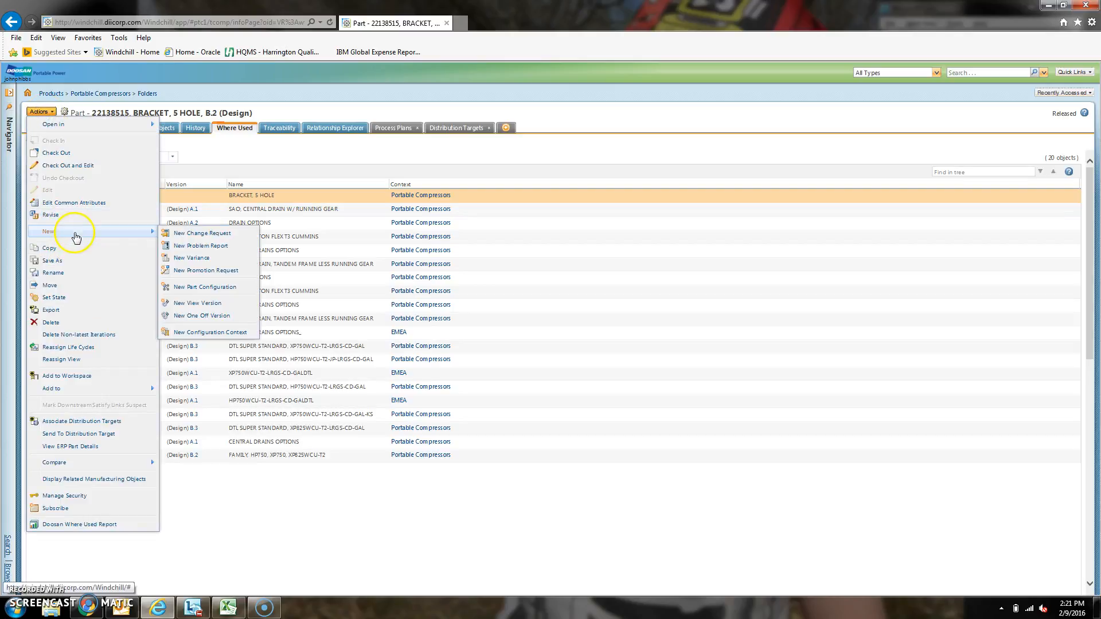
left_click(197, 235)
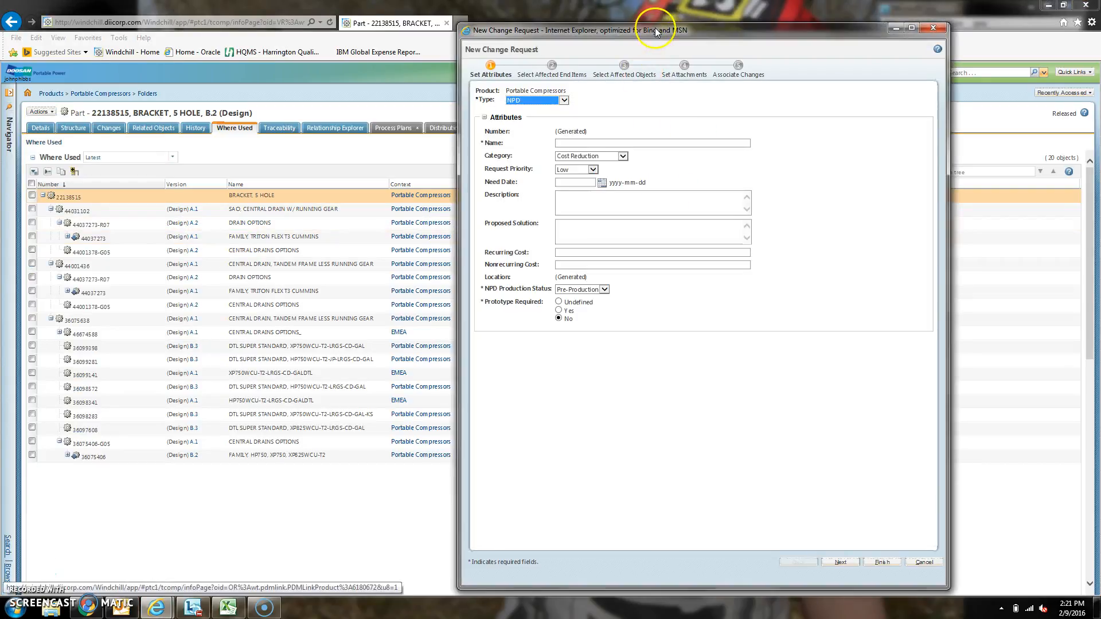
Step: Arrange the change request window and the part's where-used page side by side
double_click(655, 30)
left_click_drag(488, 7, 0, 16)
left_click_drag(623, 14, 1100, 29)
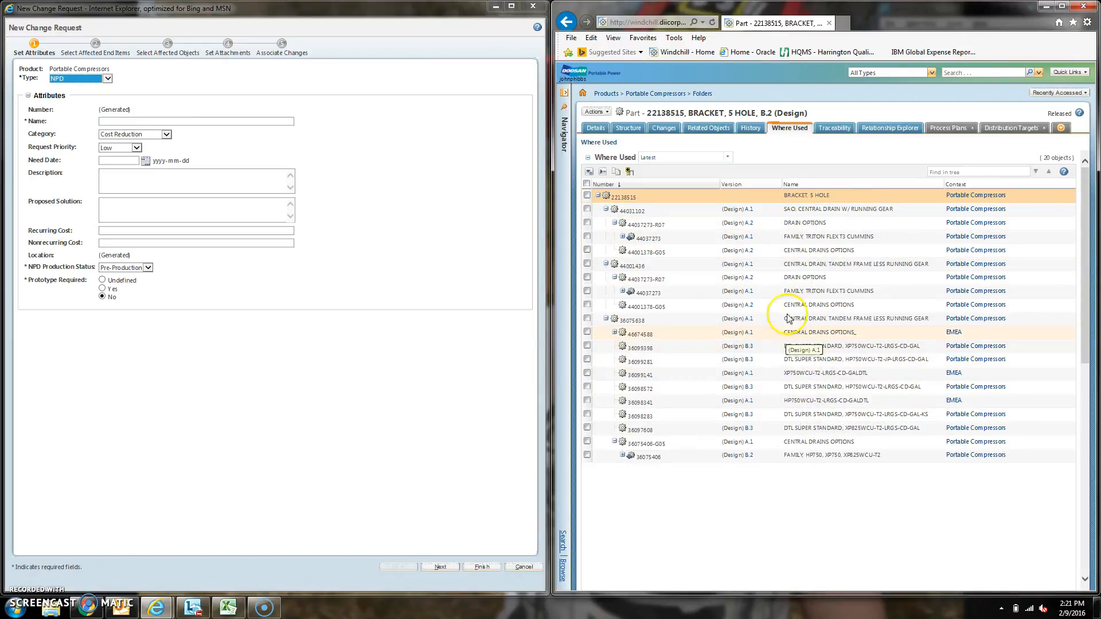
Step: Set the change request's type to Sustaining Change
left_click(108, 79)
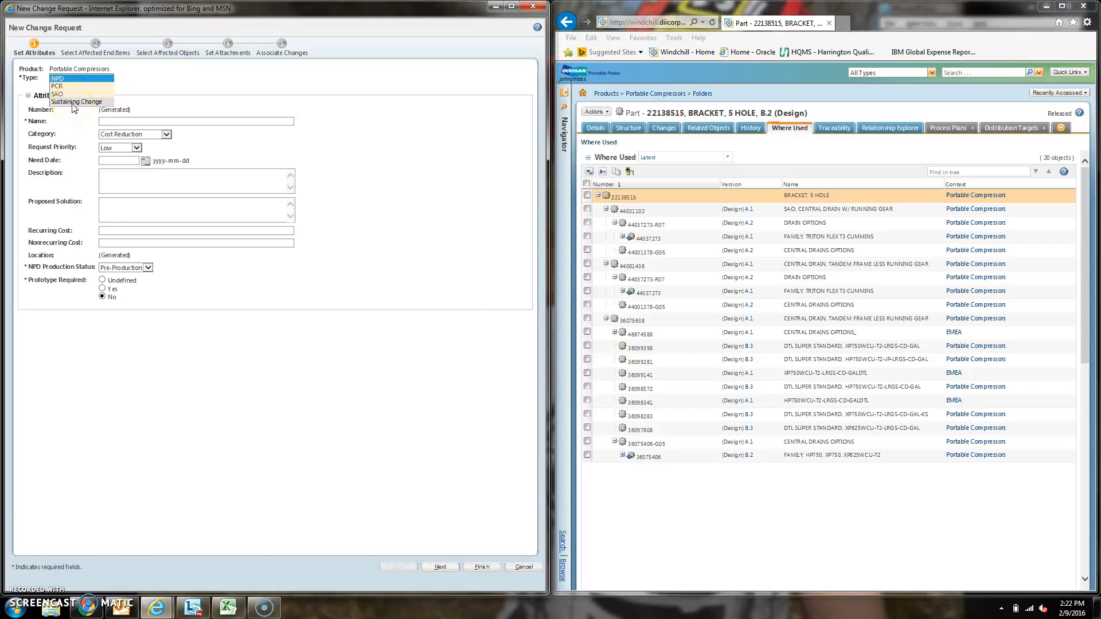
left_click(65, 86)
left_click(87, 81)
left_click(81, 101)
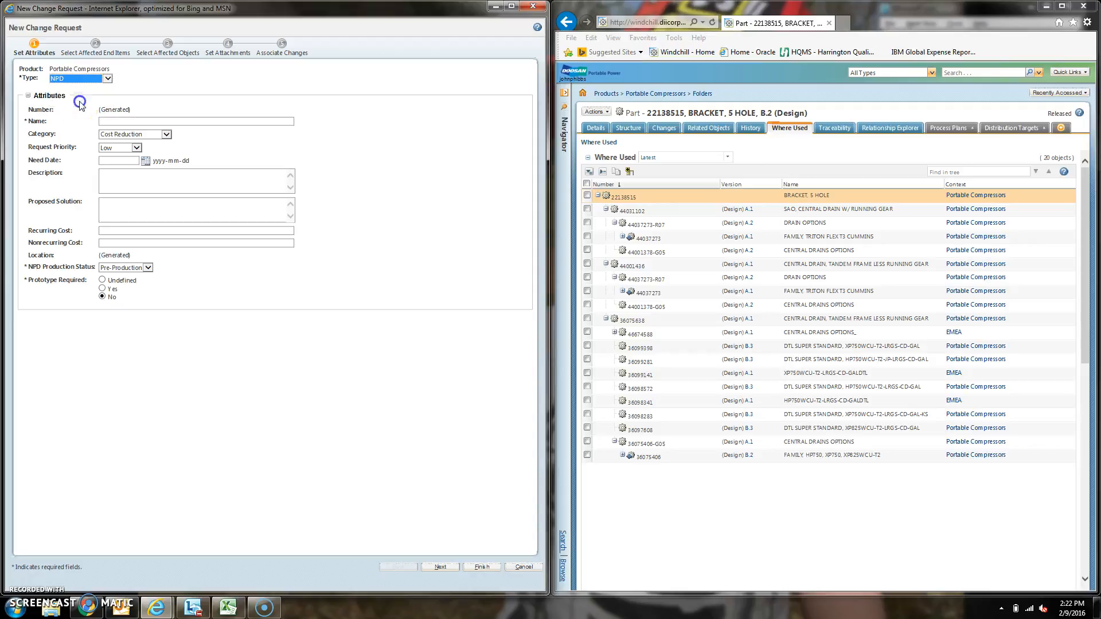
Step: Name the change request "HP750/XP825WCU-T2/T3, UPDATE CENTRAL DRAIN BRACKET TO 10-DIGIT FORMAT"
left_click(115, 119)
left_click(115, 122)
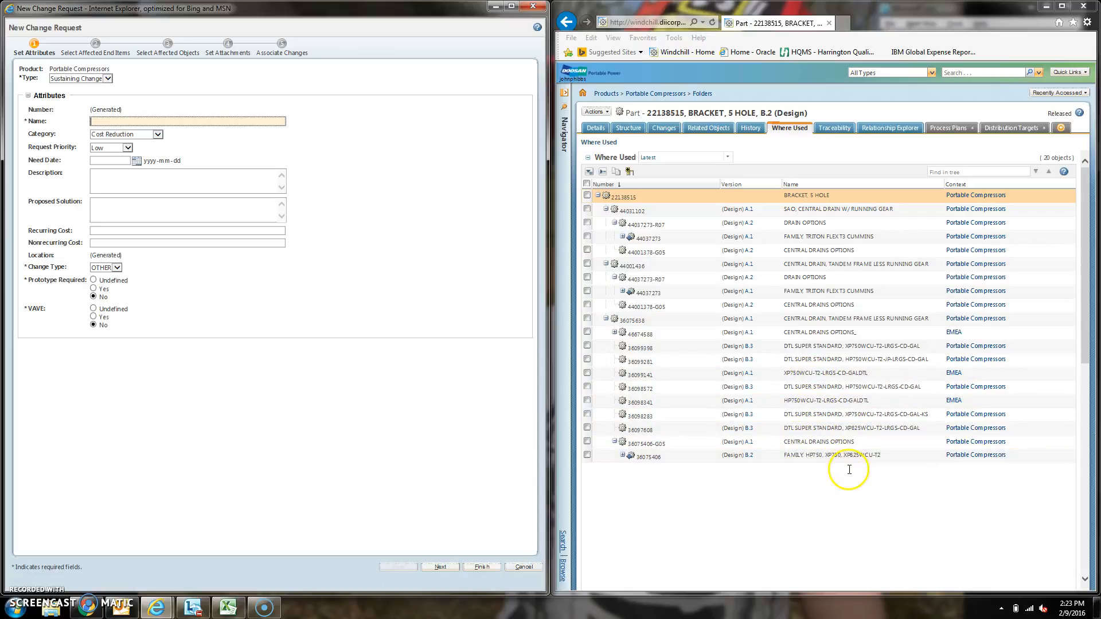
left_click(183, 122)
type("HP75")
type("0/XP825WCU-T2/T3,")
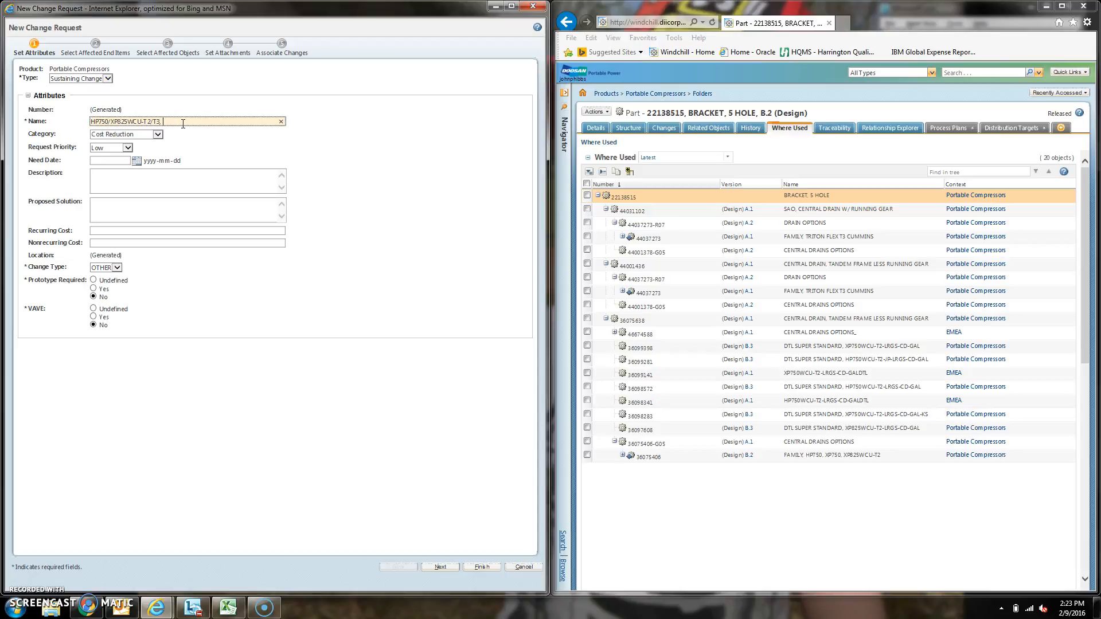
type("UPDATE CENTRAL DRAIN BRACKET TO 10-DIGIT FORMAT")
Step: Set the request's category to Other and its need date to 2016-03-09
left_click(158, 137)
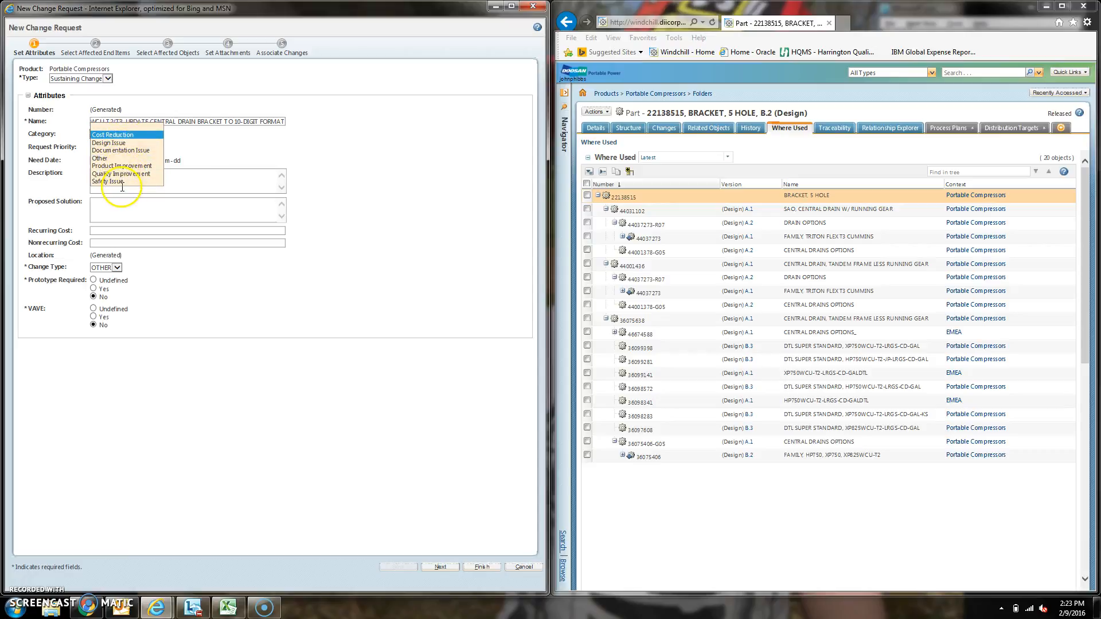
left_click(115, 158)
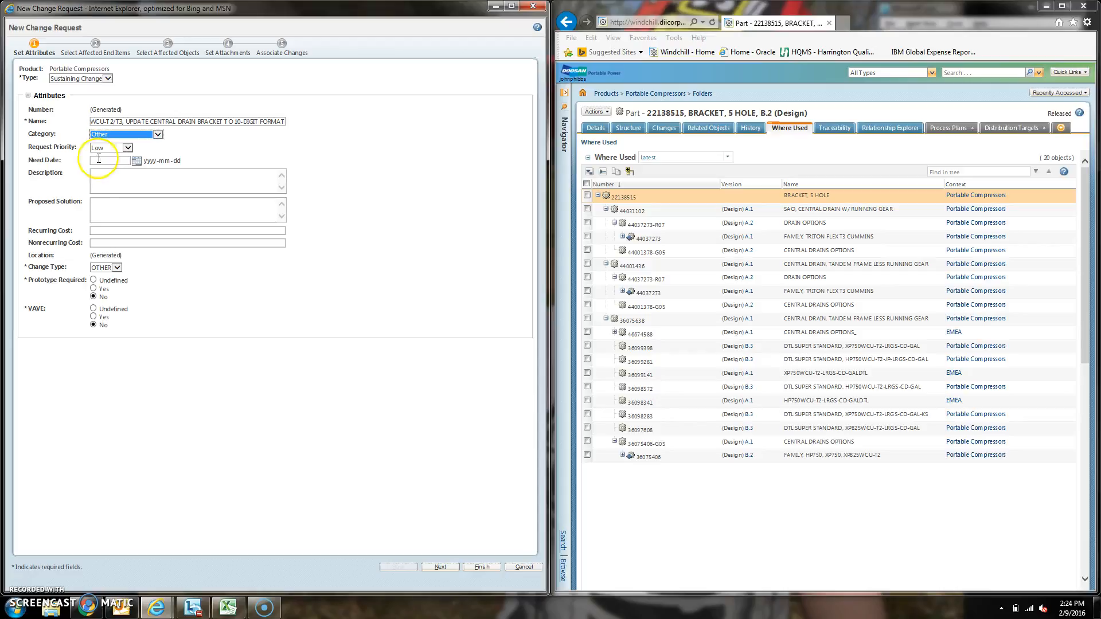
left_click(112, 160)
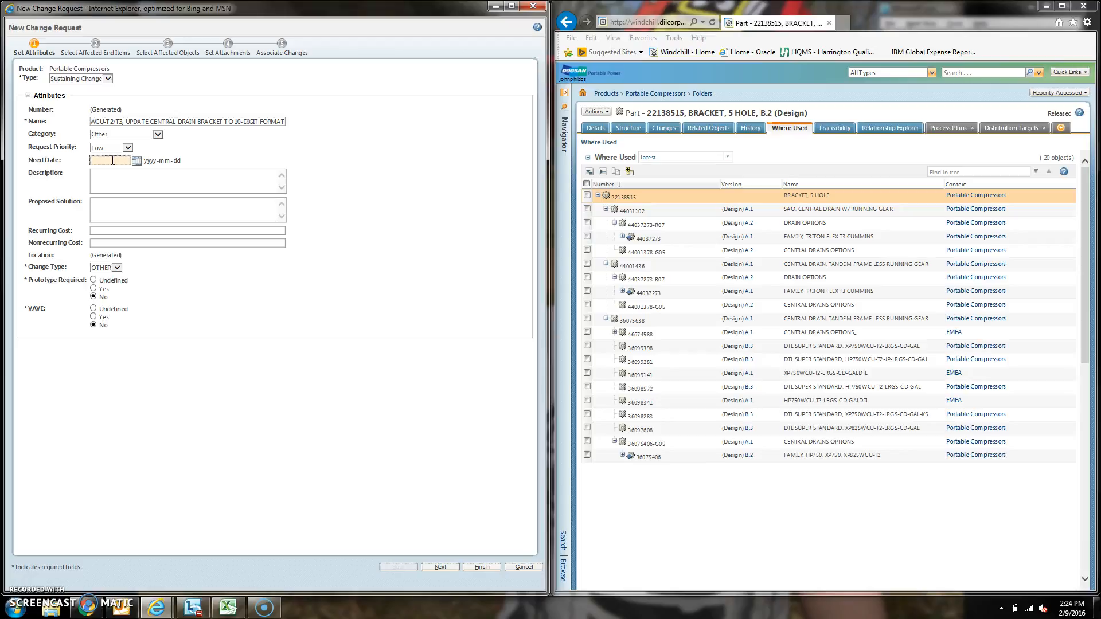
type("2016-03-09")
Step: Enter the description "THE 22138515 CENTRAL DRAIN BRACKET IS STRUCTURED UNDER CENTRAL DRAIN BOMS FOR THE ORION AND TRITON FAMILIES, WHICH HAVE BLACK FRAMES."
left_click(112, 178)
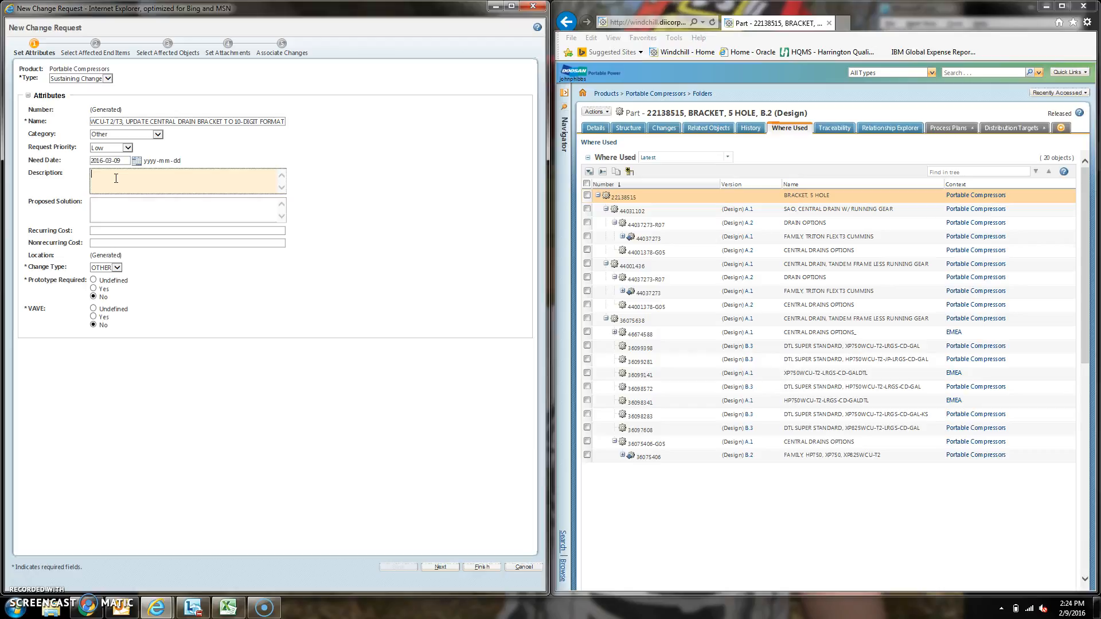
type("THE 22138515 CENTRAL DRAIN BRACKET 1")
type("S STRUCTURED UN")
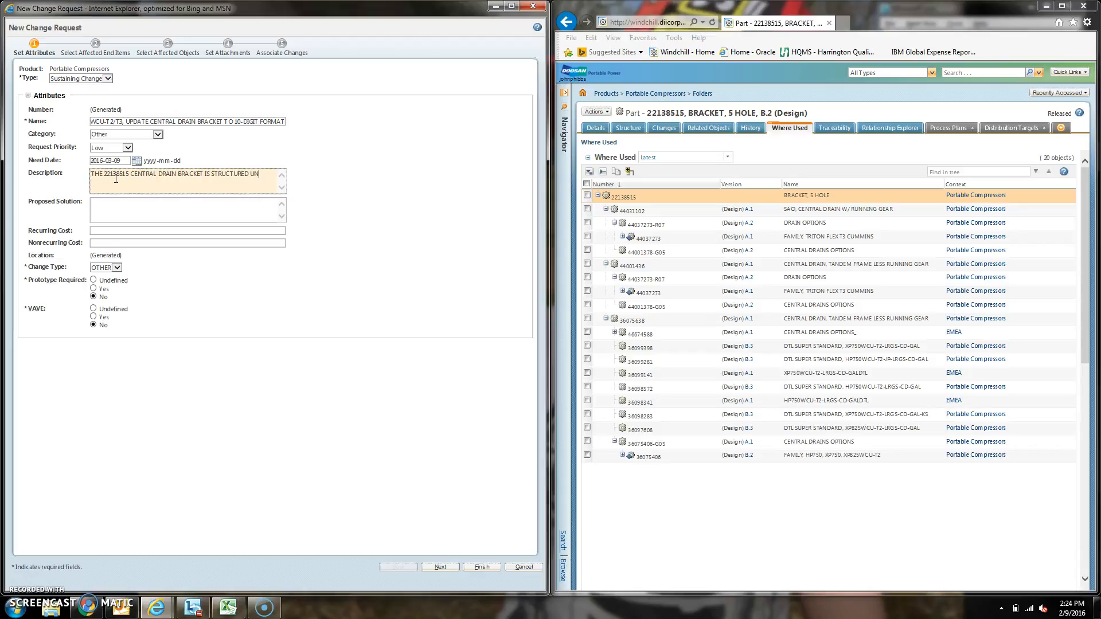
type("DER")
type("CENTRAL DRAIN BOMS FOR THE ORION AND TRITON FAMILIES, WHICH HAVE")
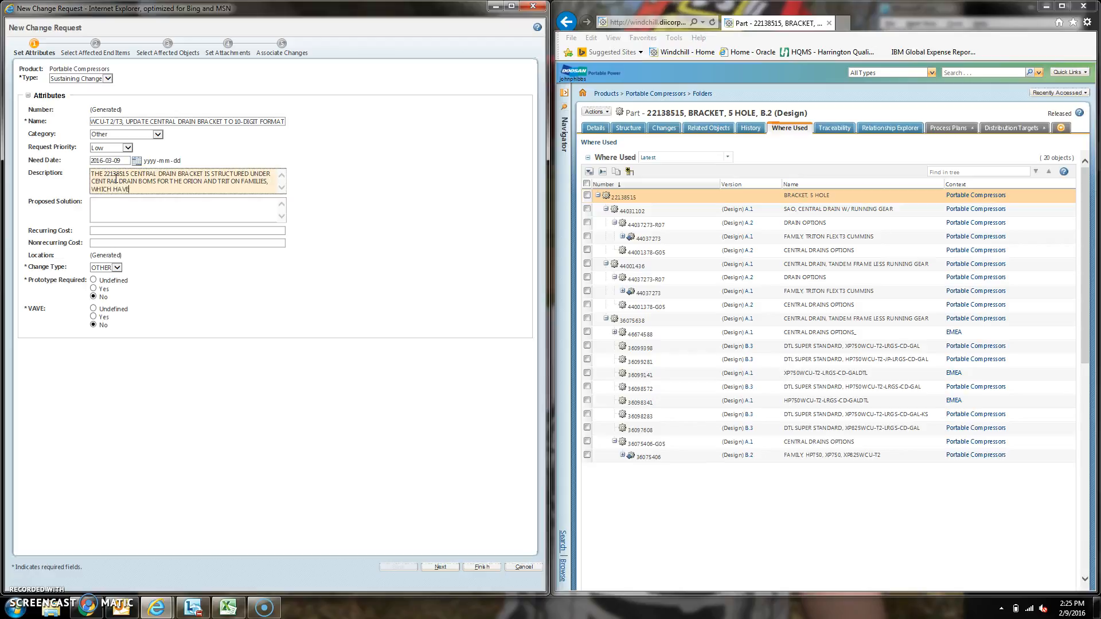
type(" BLACK FRAMES.")
Step: Insert "IN 8-DIGIT (BEIGE) FORMAT" after "STRUCTURED" in the description
left_click(249, 173)
type("IN 8-")
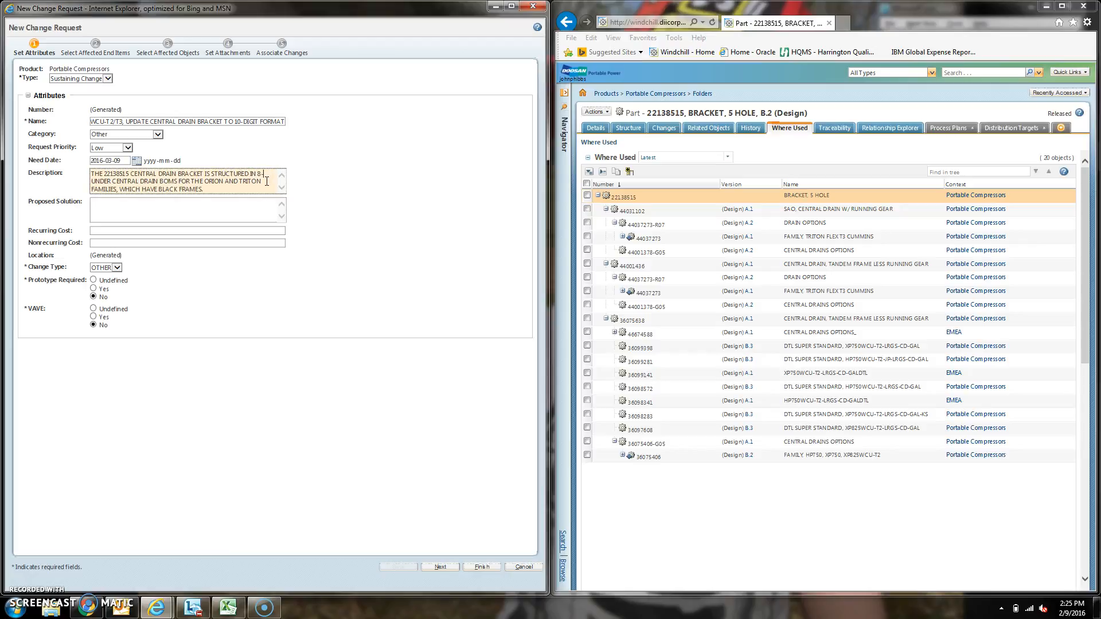
type("DIGIT (BEIGE) FORMAT")
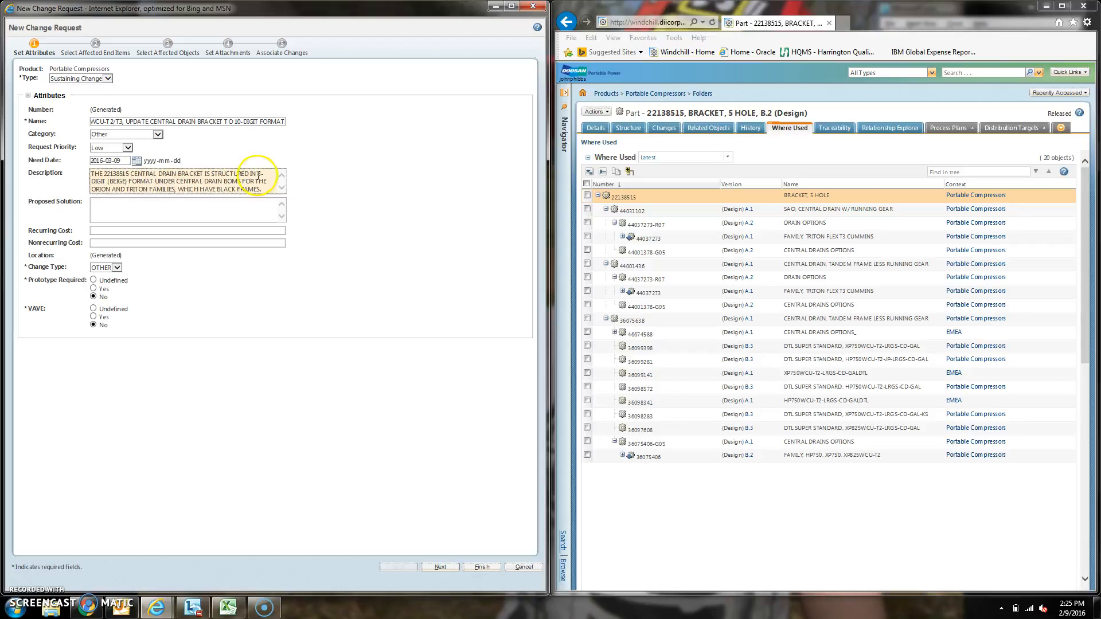
Step: Begin the proposed solution with "UPDATE THE DRAWING FOR 22138515 TO CURRENT STANDARDS TO SUPPORT A 10-DIGIT VARIANT."
left_click(241, 204)
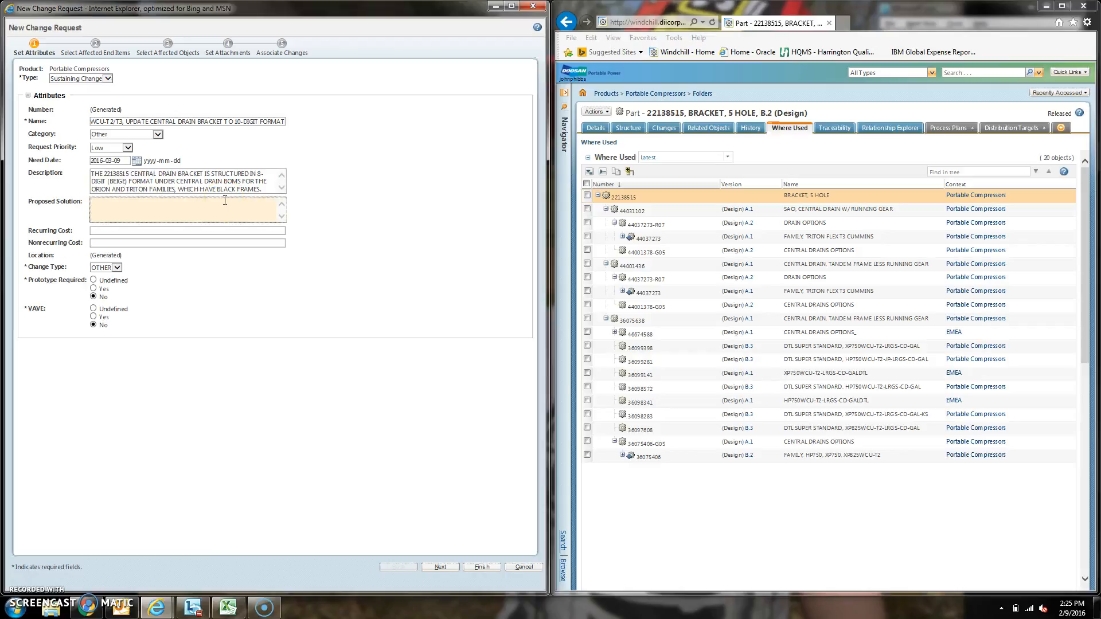
type("UPDATE THE DRA")
type("WING FOR")
type(" 22138515")
type(" TO REFLE")
type("CT")
key("BackSpace")
key("BackSpace")
key("BackSpace")
key("BackSpace")
key("BackSpace")
key("BackSpace")
key("BackSpace")
type("CURRENT STANDARDS TO SUPPORT A 10-DIGIT")
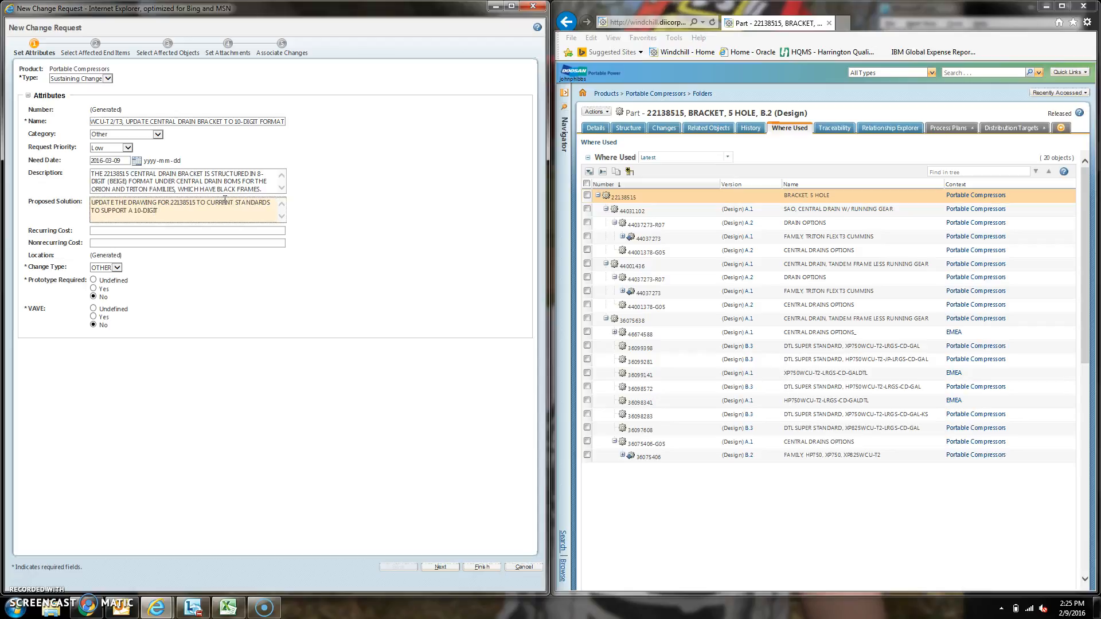
type(" VARIANT. ")
type("UPDATE")
type(" AFFECTED OBJECTS")
type(" FROM")
type(" 8-DIGIT")
Step: Add a second line to the proposed solution: "UPDATE AFFECTED OBJECTS FROM 8-DIGIT TO 10-DIGIT FORMAT."
key("BackSpace")
key("BackSpace")
type("GIT TO 10-DIGIT FORMAT.")
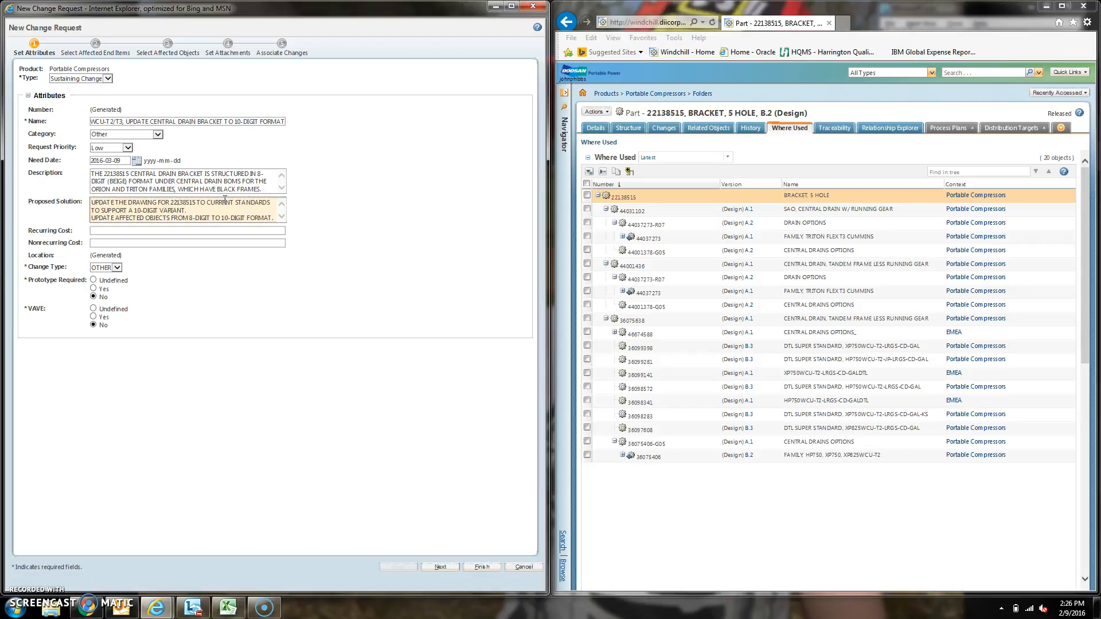
Step: Number the two sentences of the proposed solution as 1) and 2)
left_click(92, 202)
type("1)")
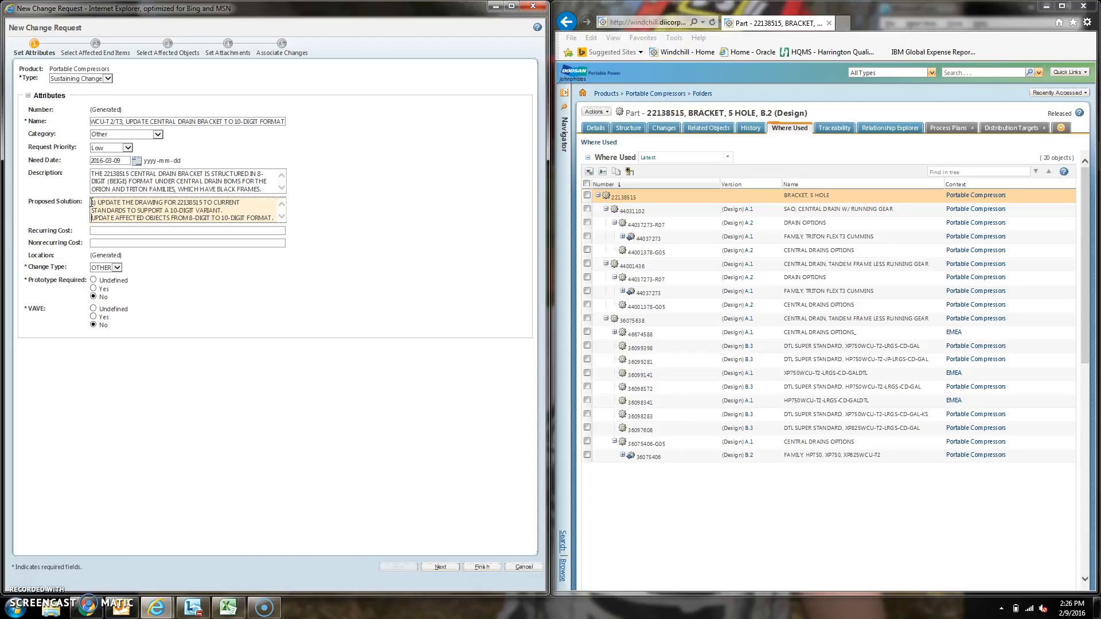
key("Down")
key("Down")
key("Home")
type("2)")
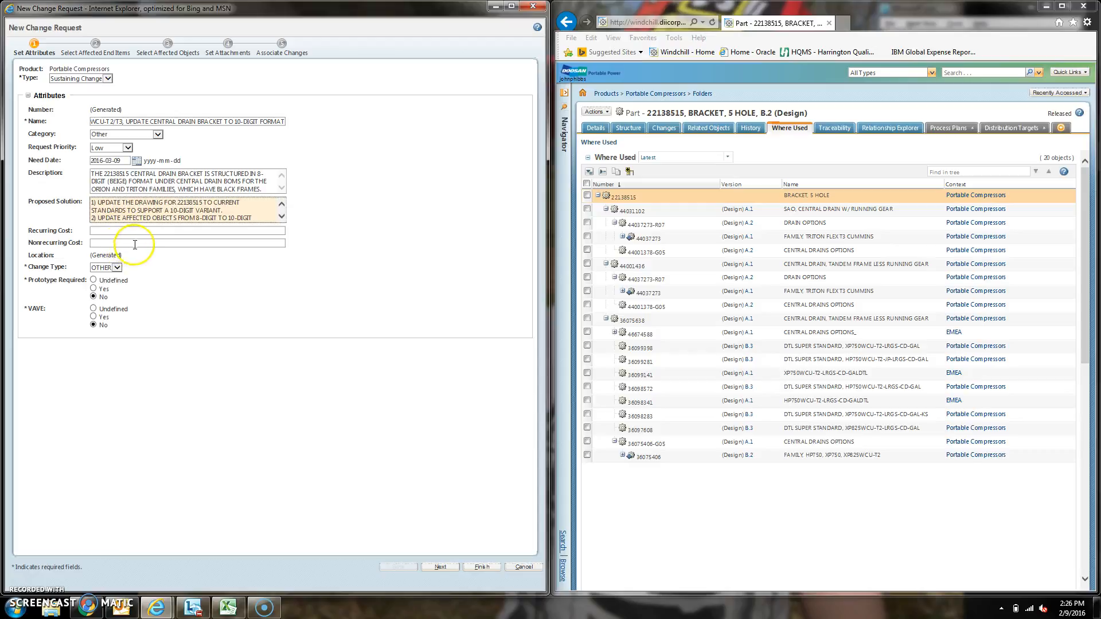
Step: Set the request's change type to QIR
left_click(117, 267)
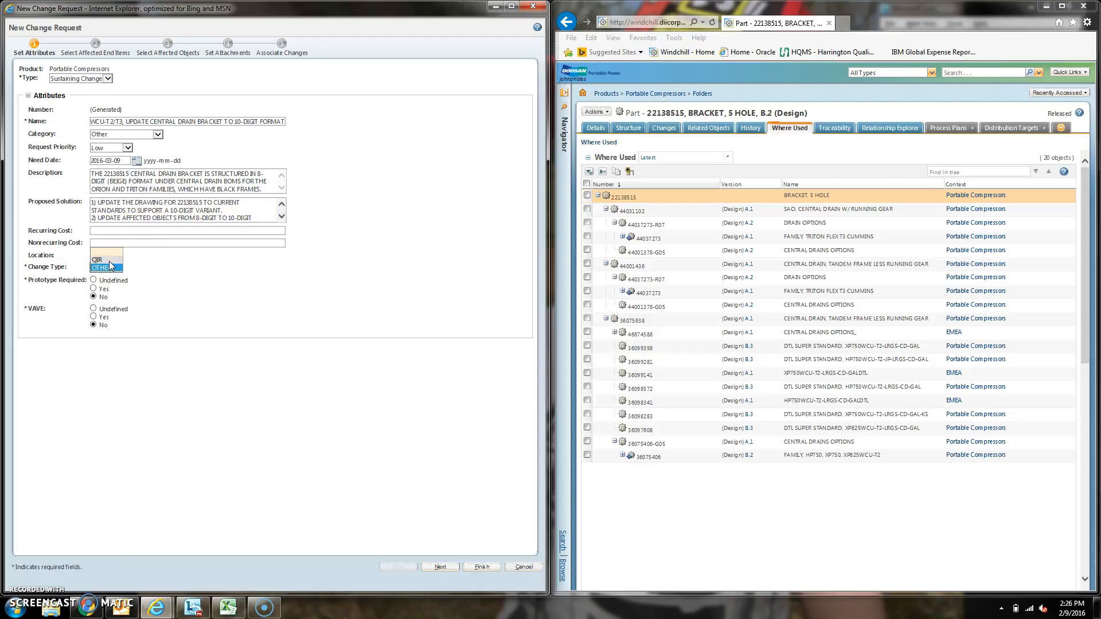
left_click(98, 259)
left_click(227, 299)
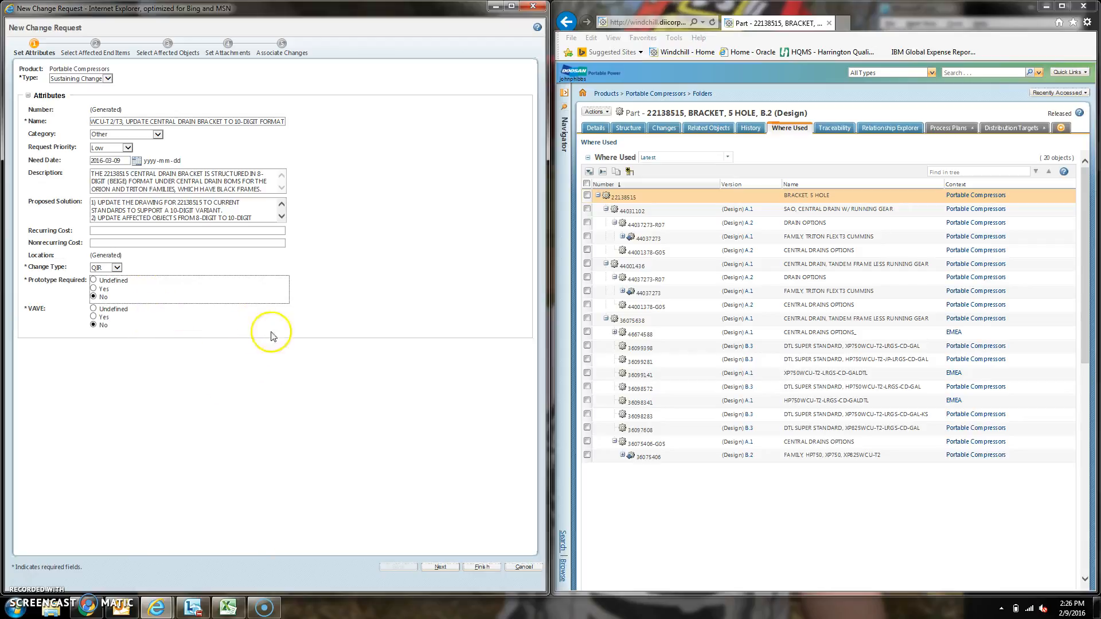
Step: Accept the request attributes, leave the affected end items empty and continue to the affected objects
left_click(440, 568)
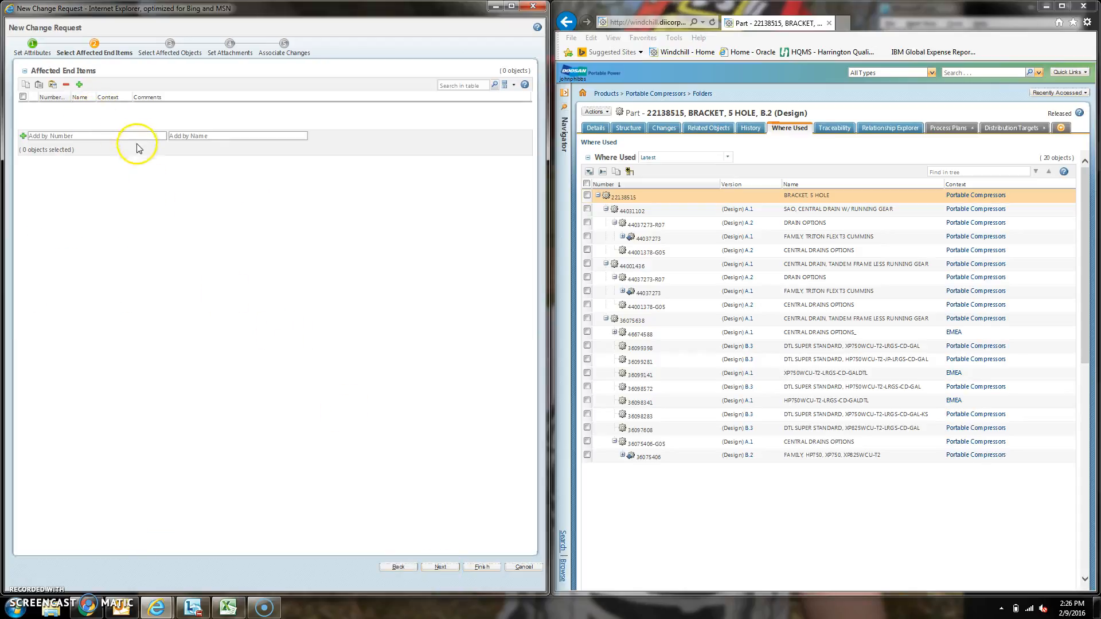
left_click(440, 568)
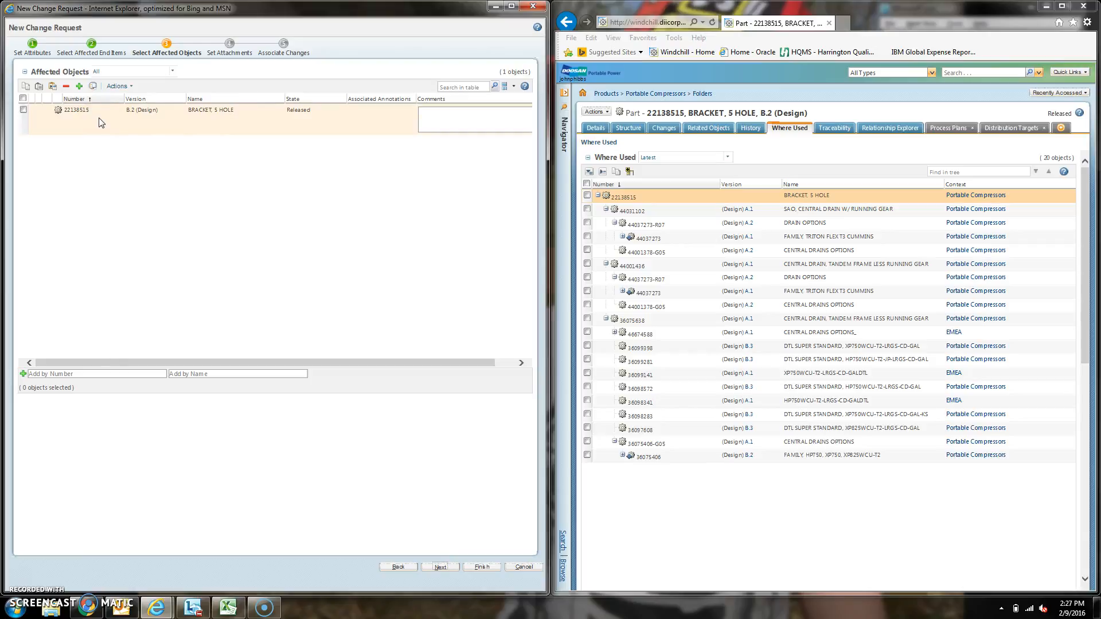
double_click(78, 109)
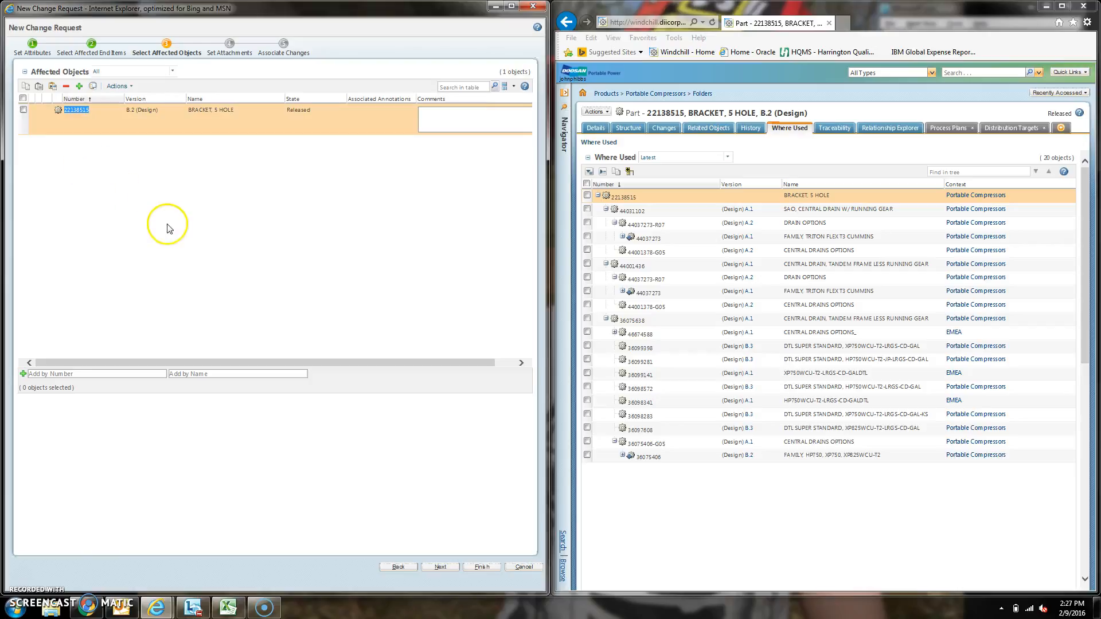
Step: Copy parent number 44031102 from the bracket's where-used list and add its A.1 (Design) central drain assembly to the affected objects
left_click(633, 214)
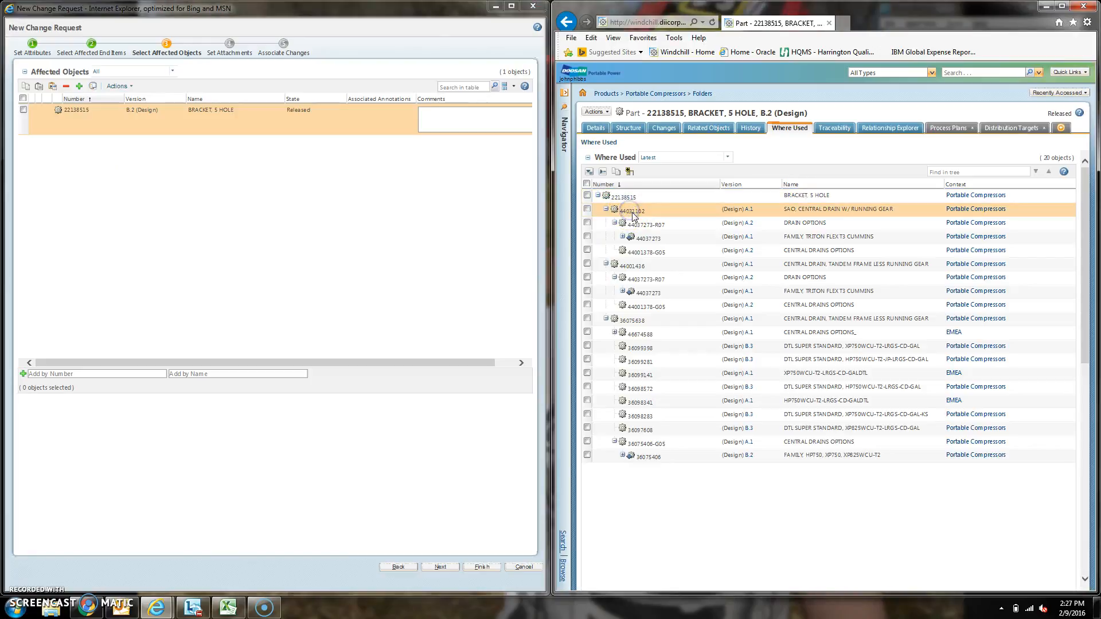
left_click(631, 266)
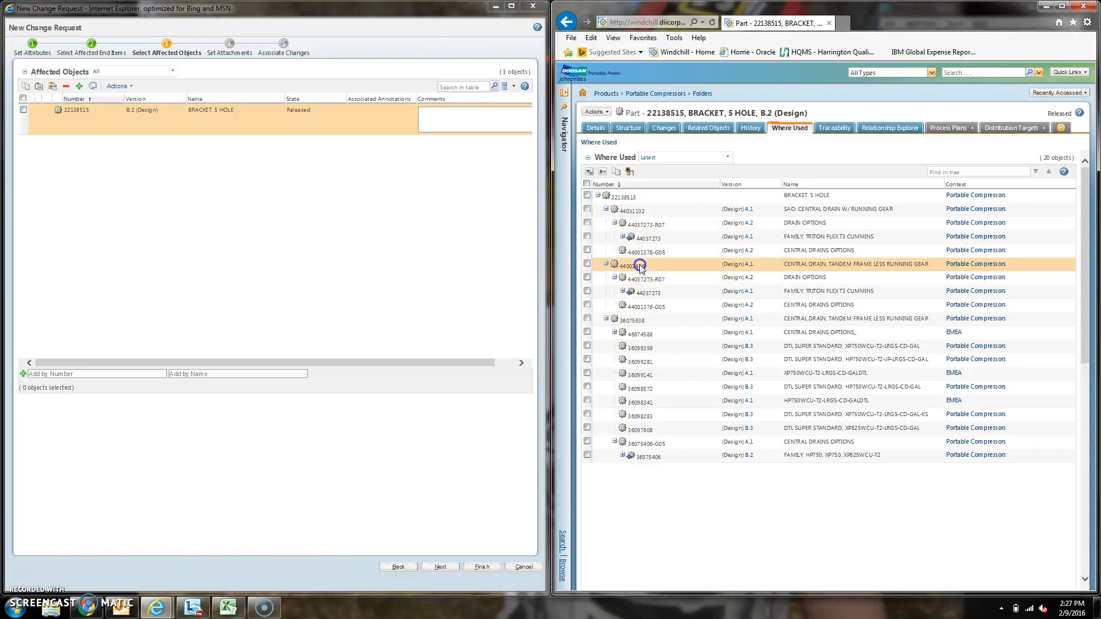
left_click(645, 320)
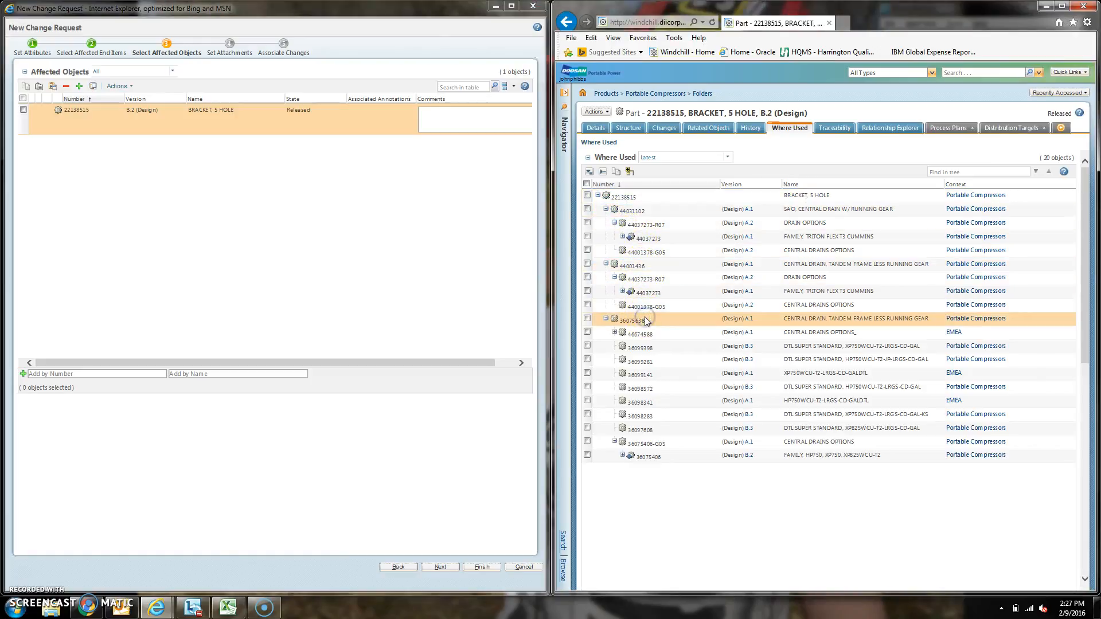
left_click(637, 266)
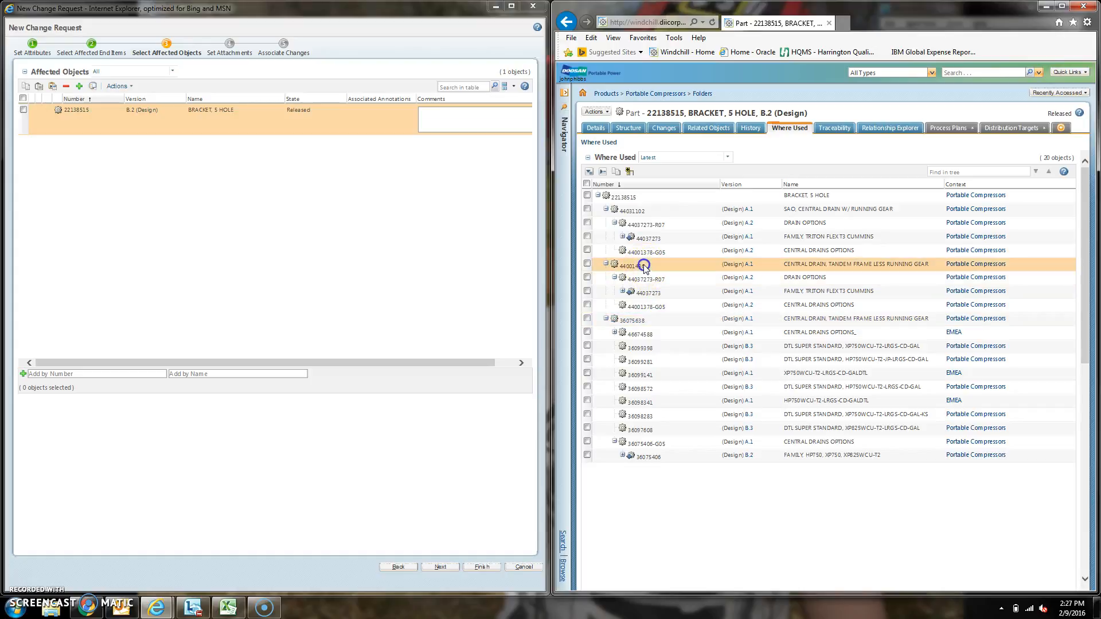
double_click(633, 211)
key("ctrl+c")
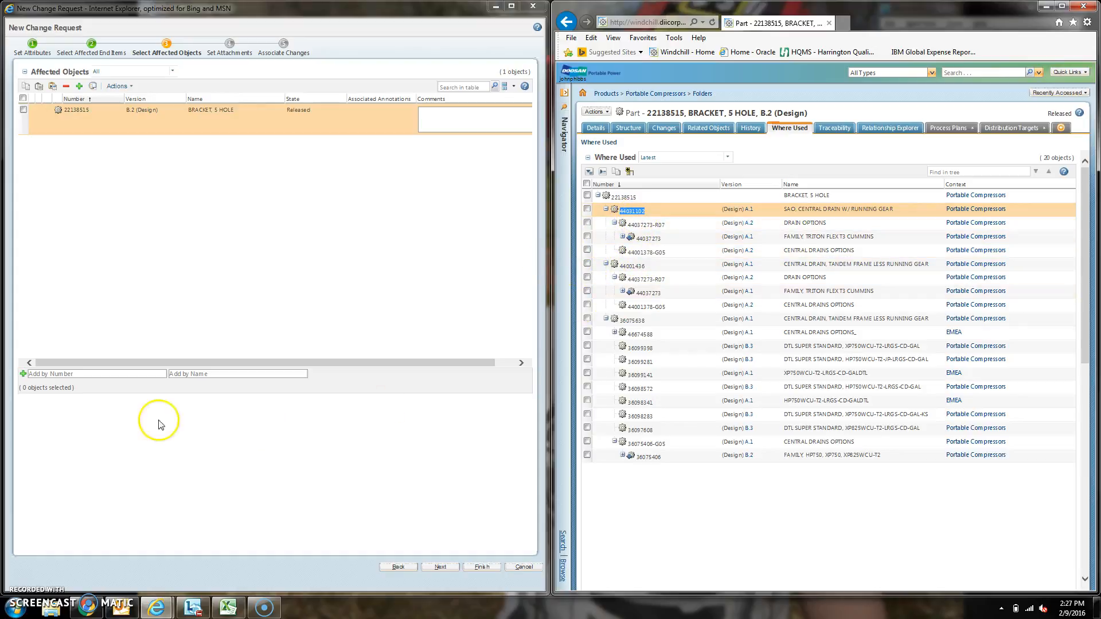
left_click(66, 373)
key("ctrl+v")
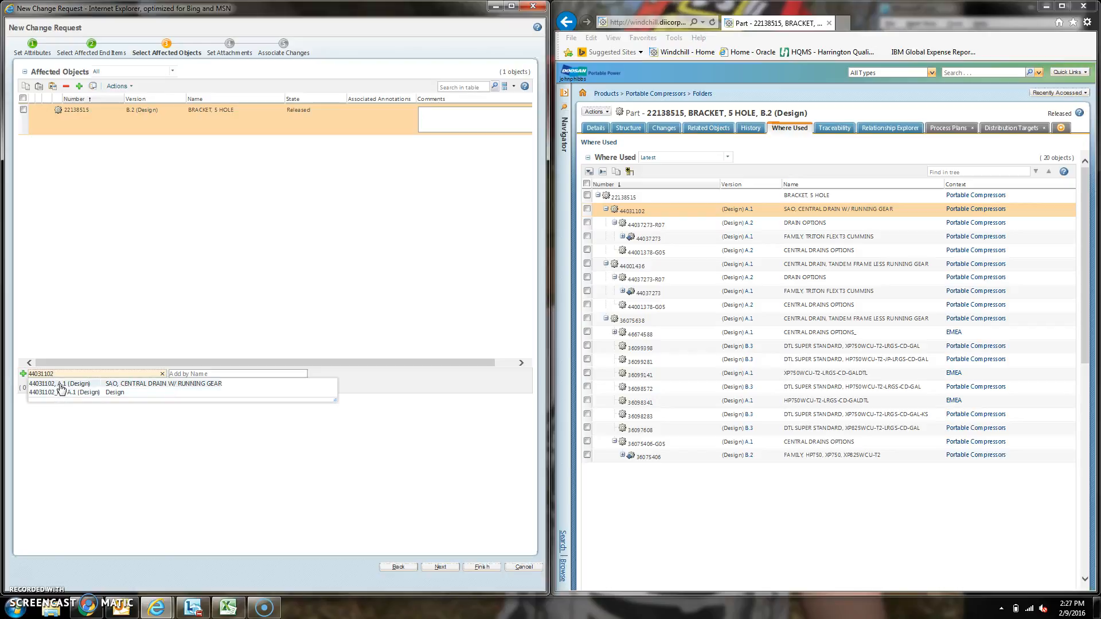
left_click(61, 384)
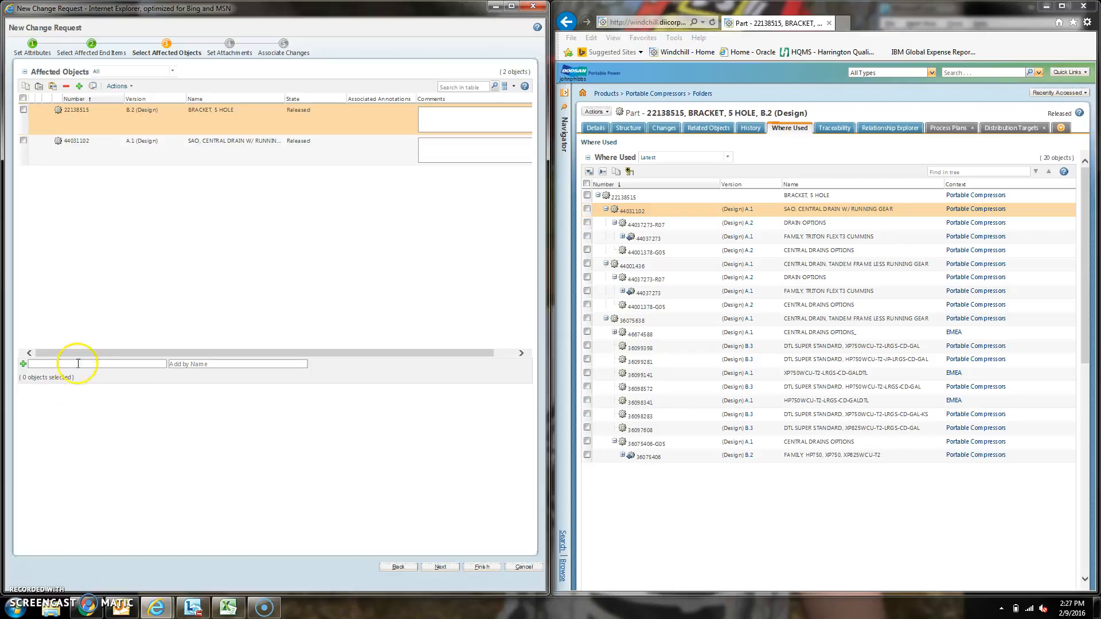
Step: Add where-used parent 44001436, A.1 (Design), CENTRAL DRAIN, TANDEM FRAME LESS RUNNING GEAR, to the affected objects
double_click(632, 266)
key("ctrl+c")
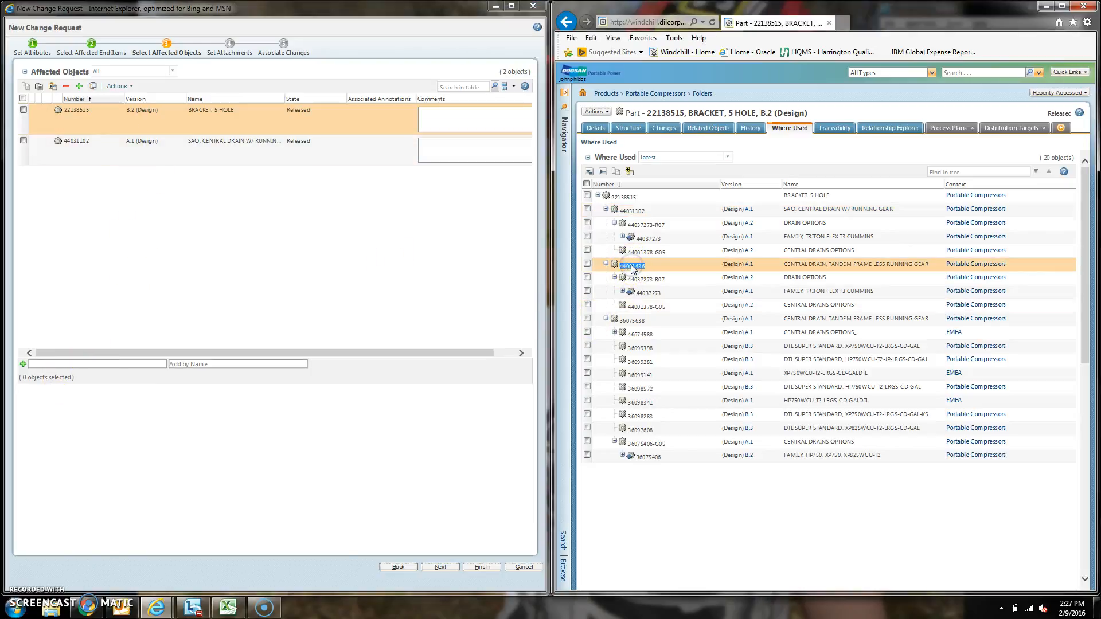
left_click(117, 365)
key("ctrl+v")
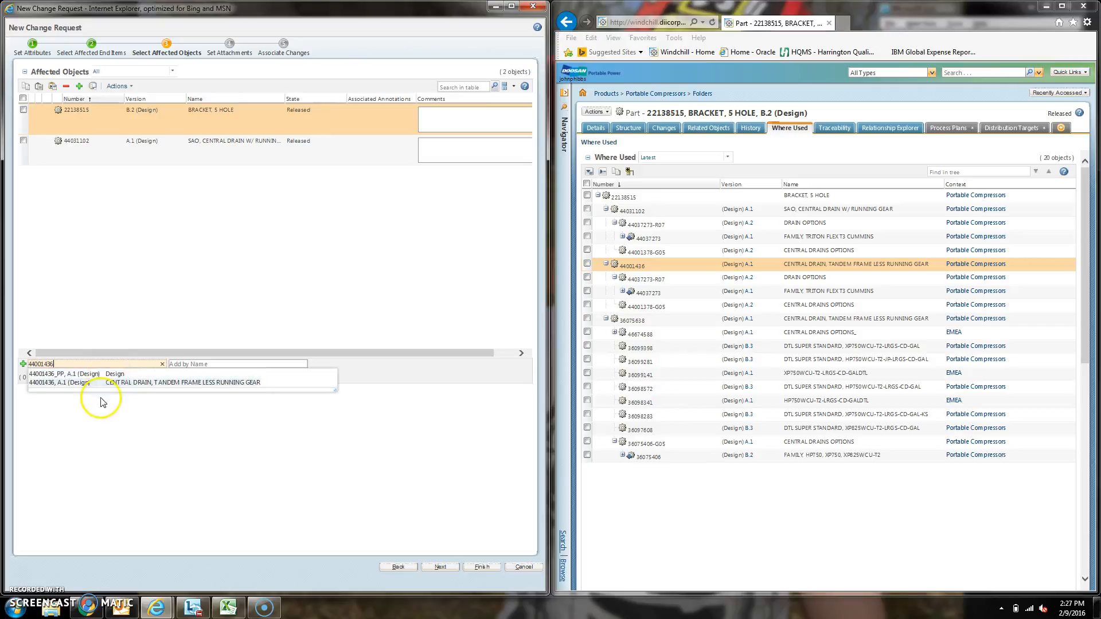
left_click(51, 383)
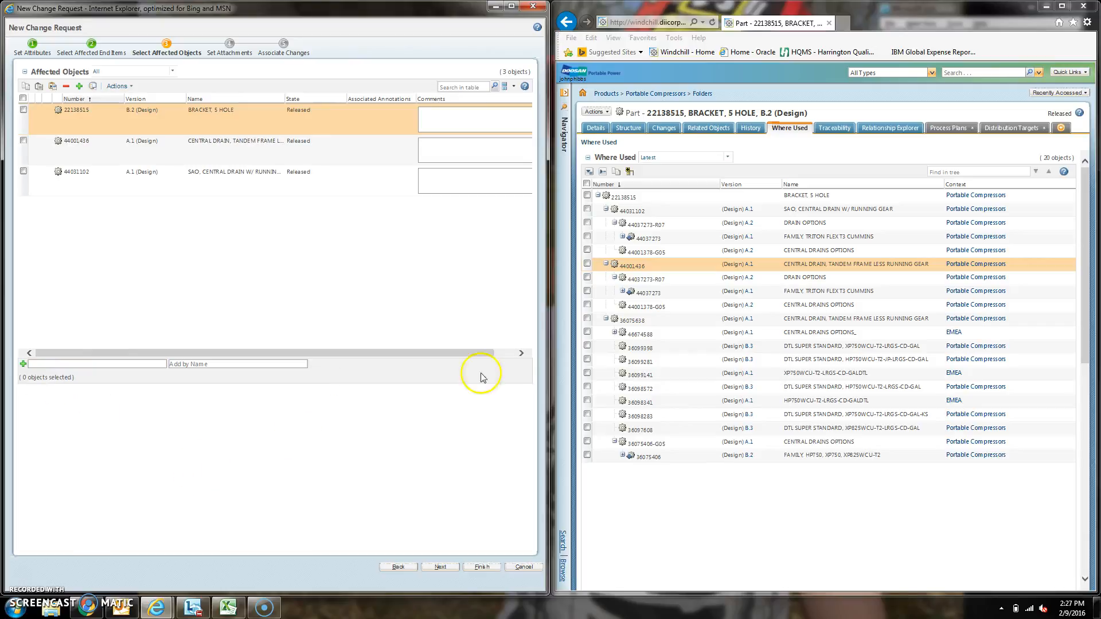
Step: Add where-used parent 36075638, A.1 (Design), to the request's affected objects
double_click(638, 323)
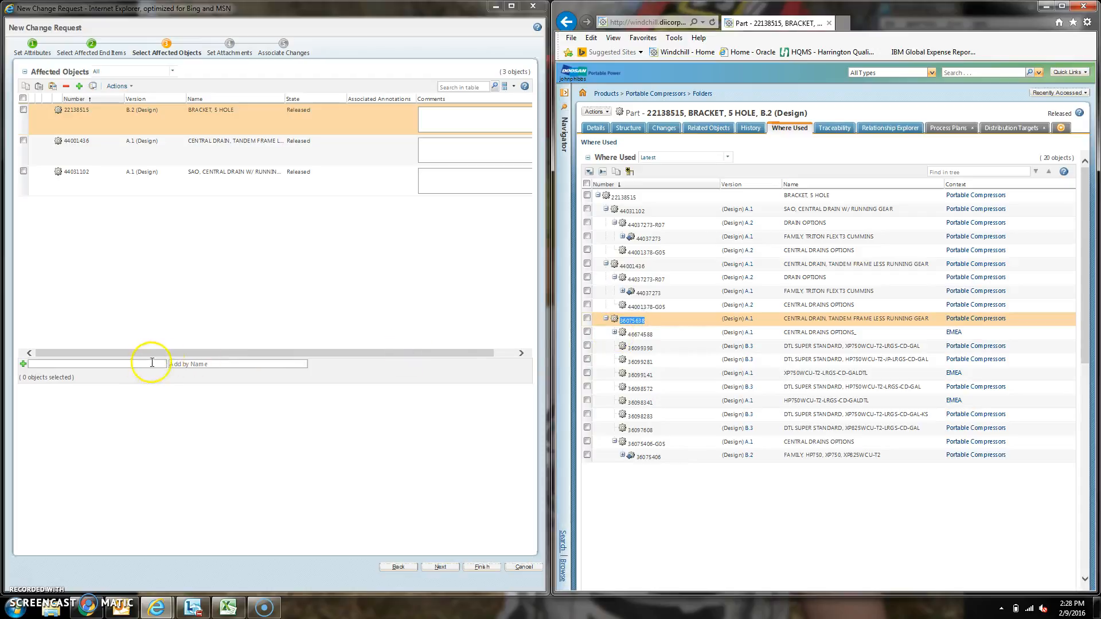
left_click(135, 363)
type("36075638")
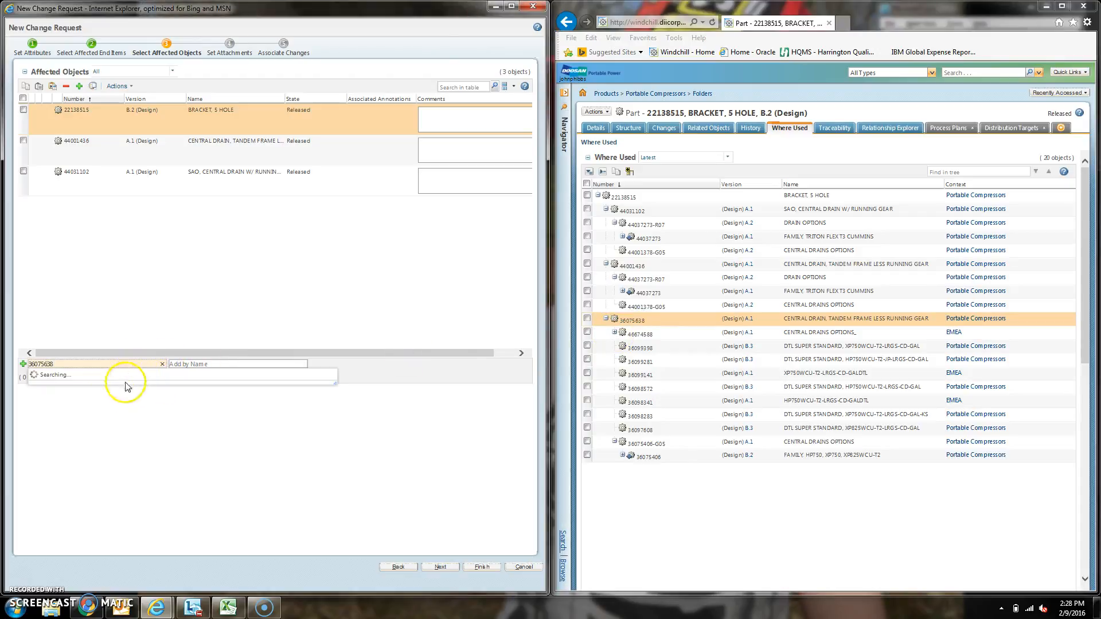
left_click(74, 385)
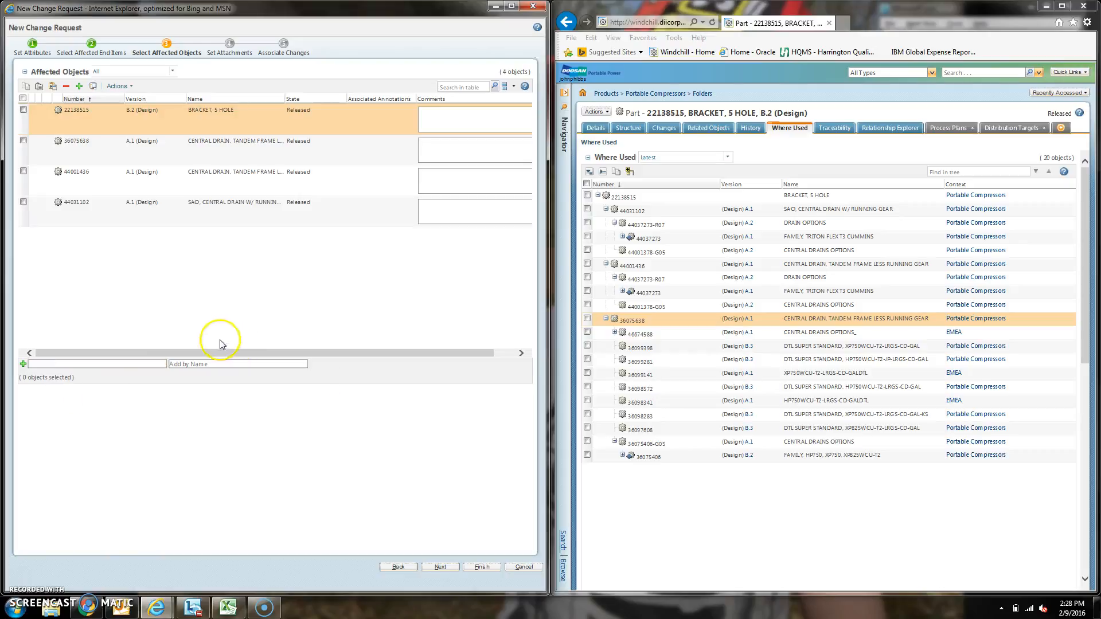
Step: Comment 22138515 with "UPDATE THE DRAWING TO CURRENT STANDARDS" and 36075638 with "UPDATE 22138515 TO 10-DIGIT (SB) FORMAT."
left_click(441, 124)
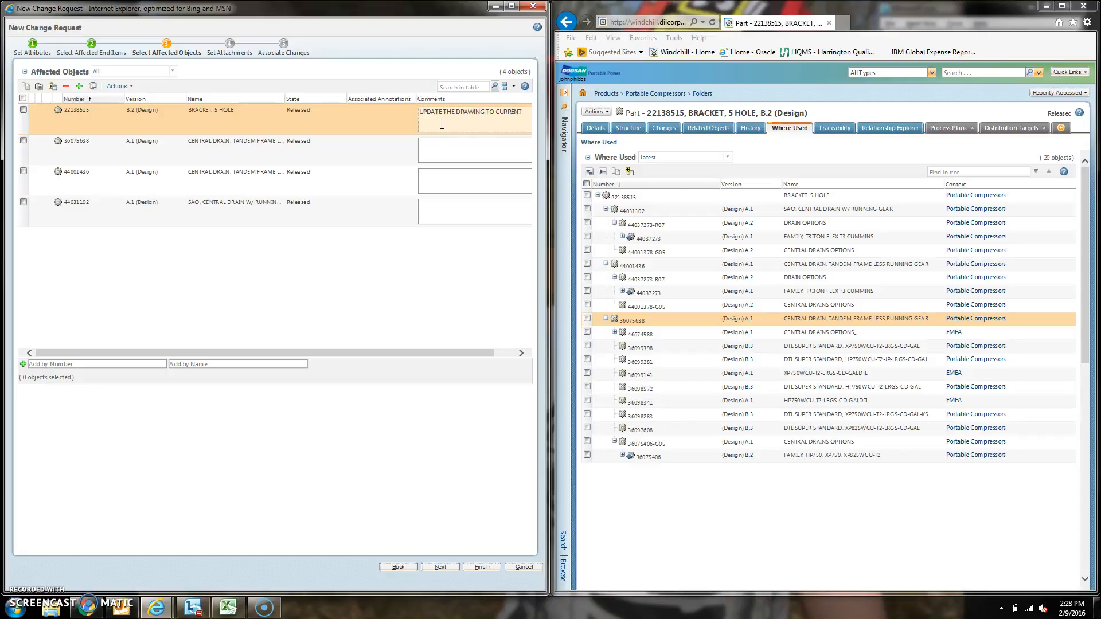
type("STANDARDS")
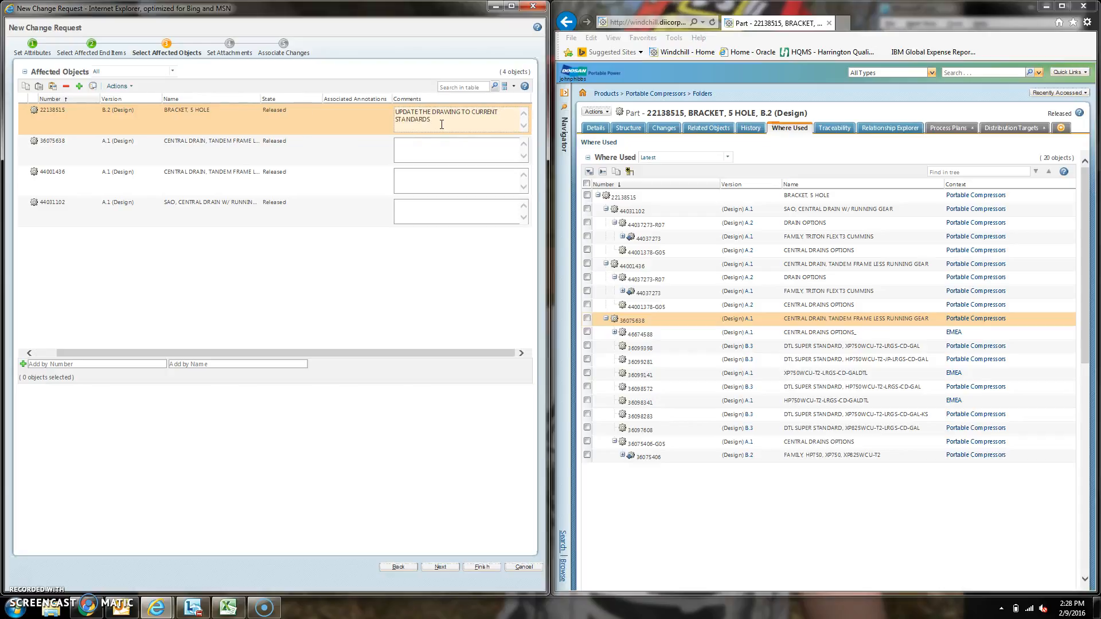
left_click(434, 147)
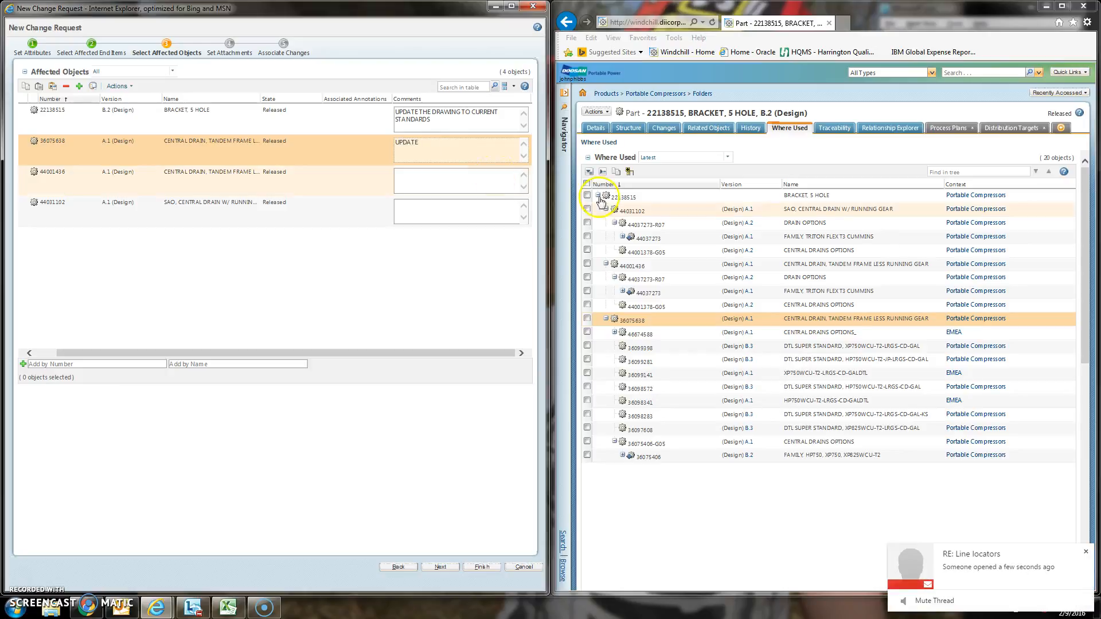
left_click(1088, 552)
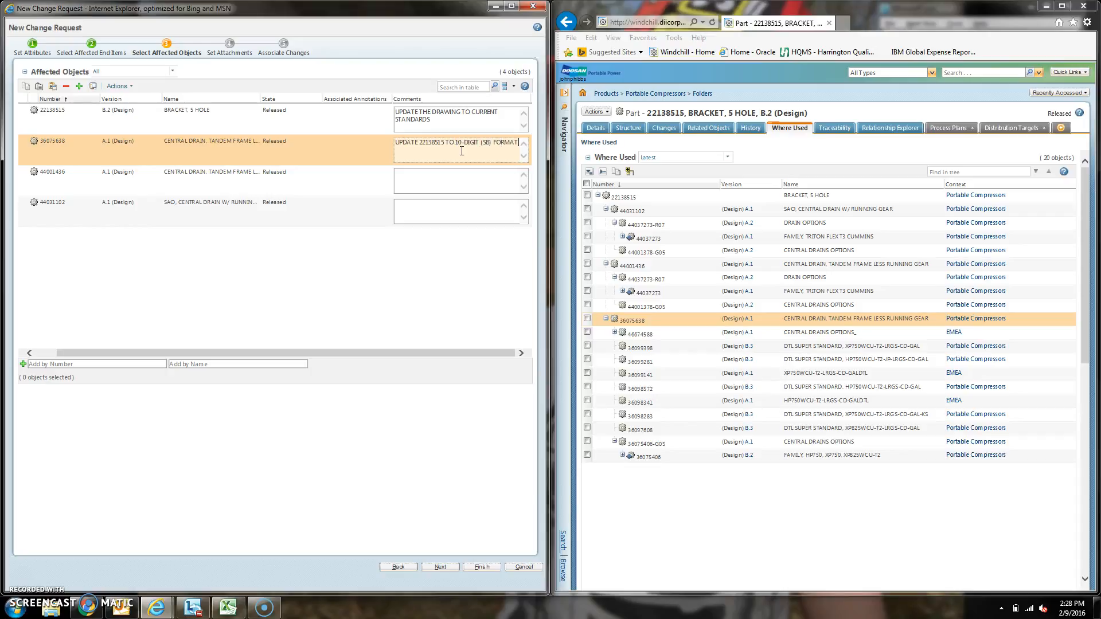
Step: Copy the comment of 36075638 into the comments of affected objects 44001436 and 44031102
key("shift+Up")
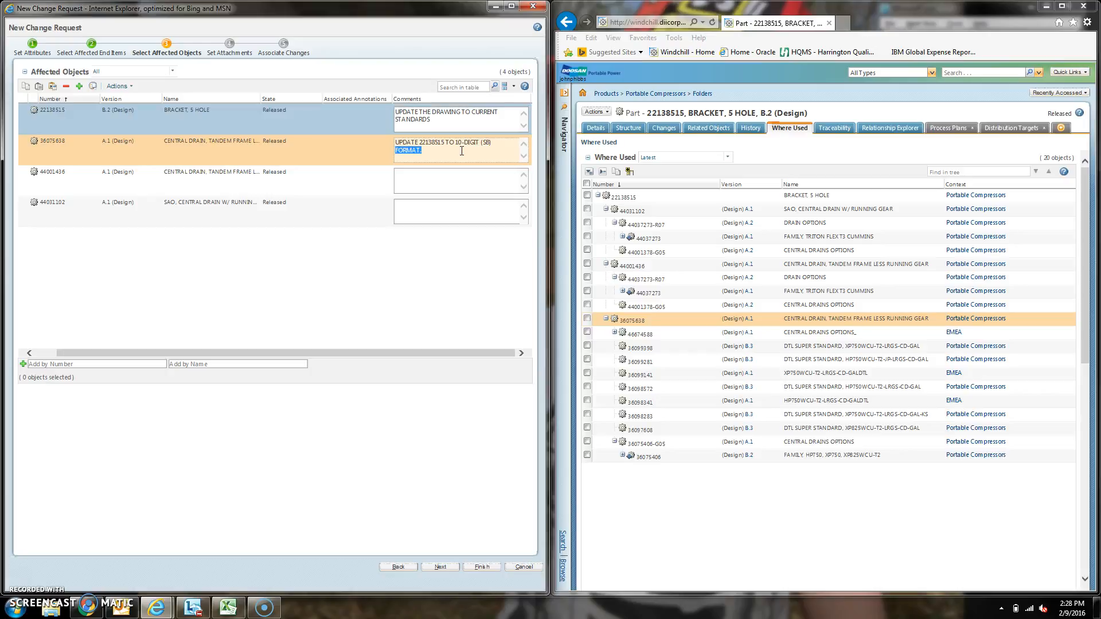
left_click_drag(462, 151, 371, 145)
key("ctrl+c")
left_click(413, 185)
key("ctrl+v")
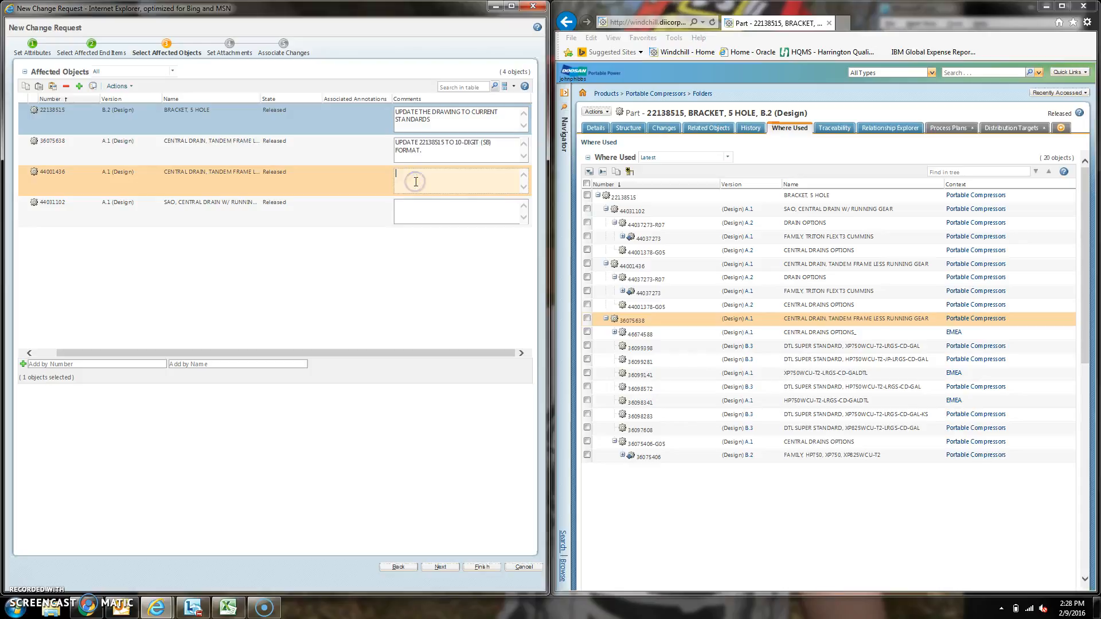
left_click(421, 208)
key("ctrl+v")
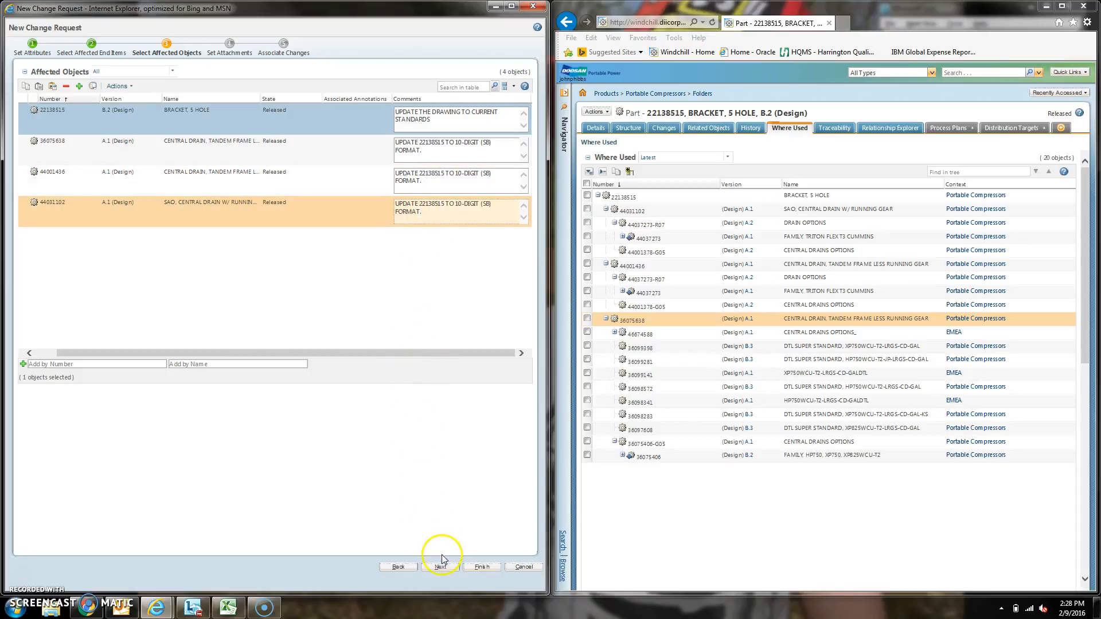
Step: Finish the change request and submit it now
left_click(476, 567)
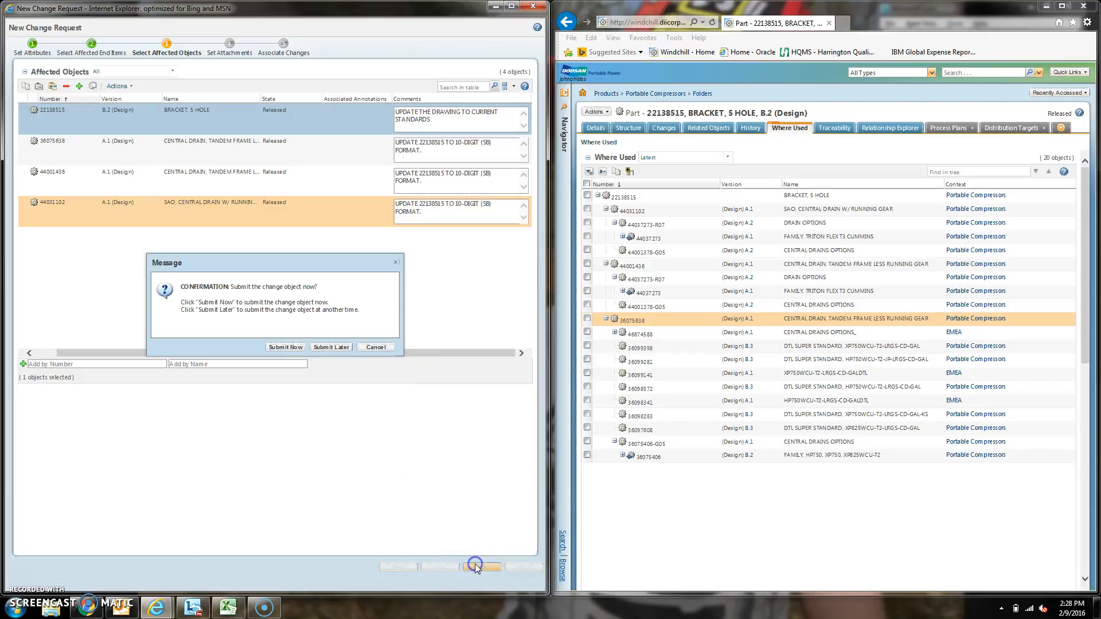
left_click_drag(222, 262, 219, 165)
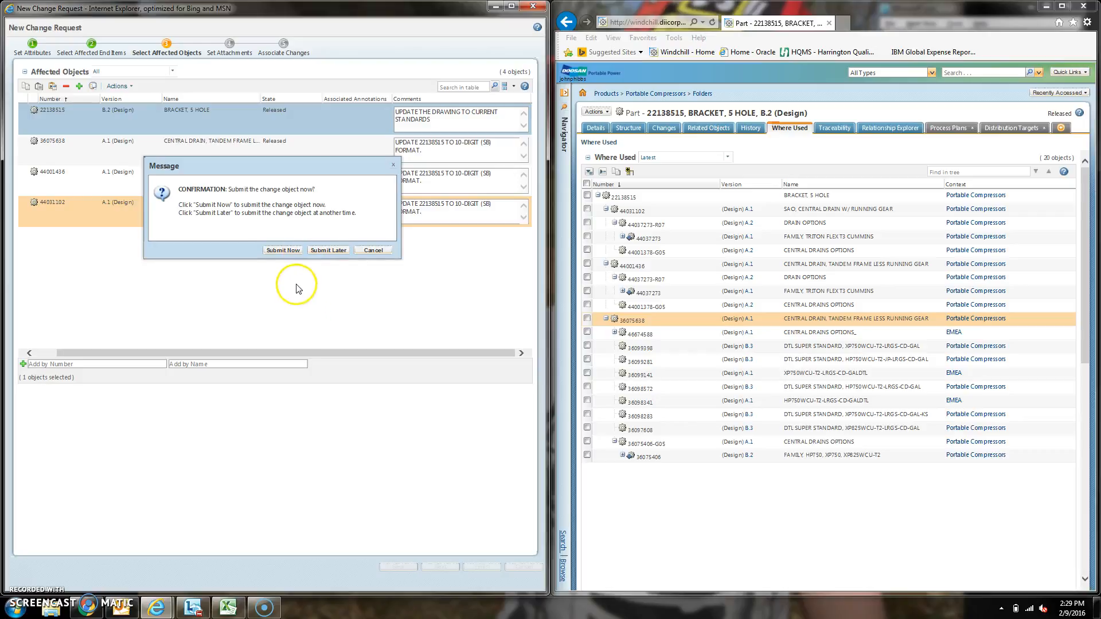
left_click(279, 250)
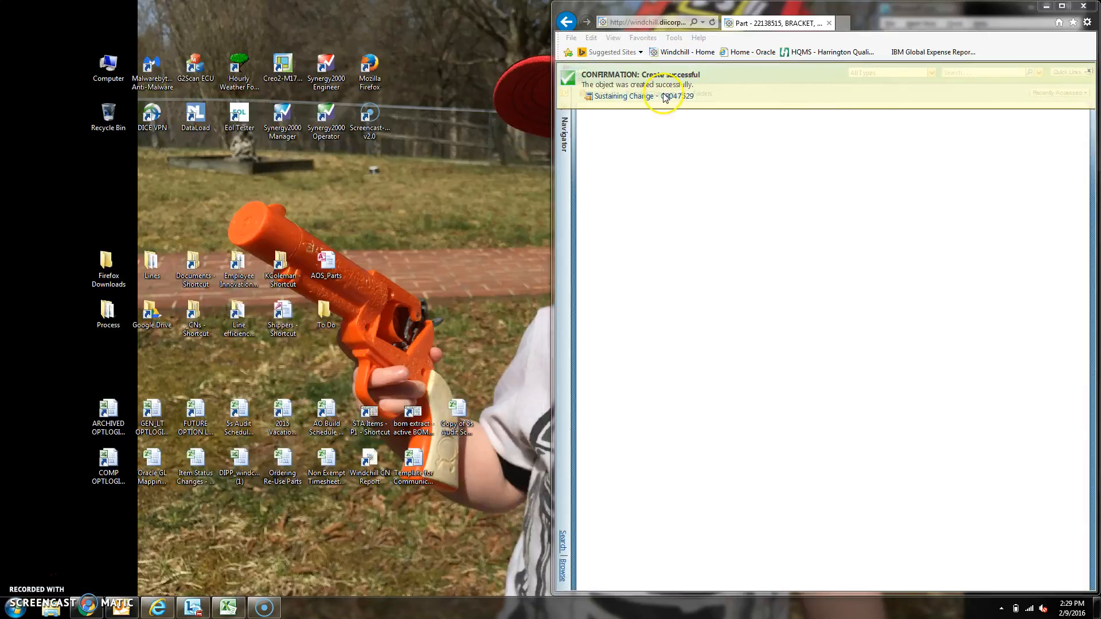
Step: Maximize the part's browser window and dismiss the creation confirmation
left_click_drag(883, 19, 343, 1)
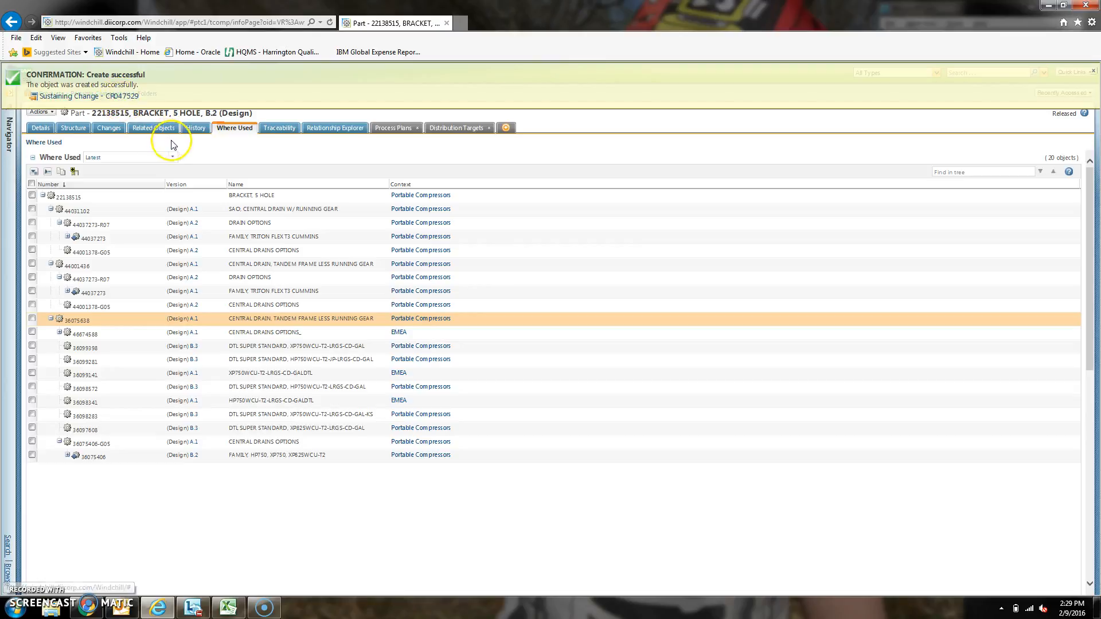
left_click(1092, 73)
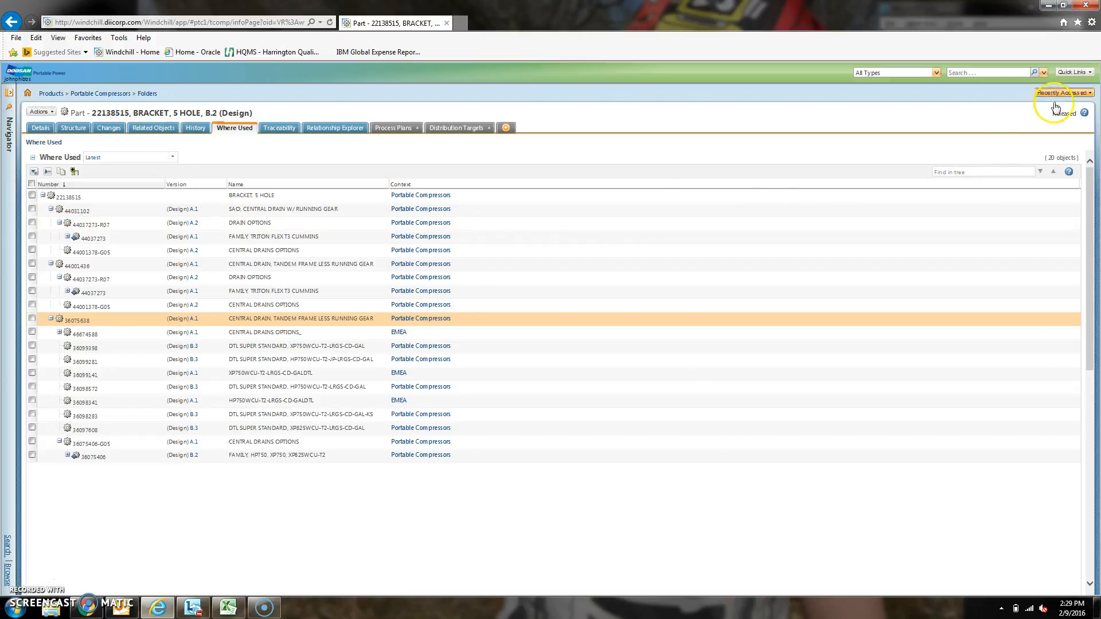
Step: Go to the Windchill home page and widen the Name column of the Updates table to read the request's name
left_click(28, 93)
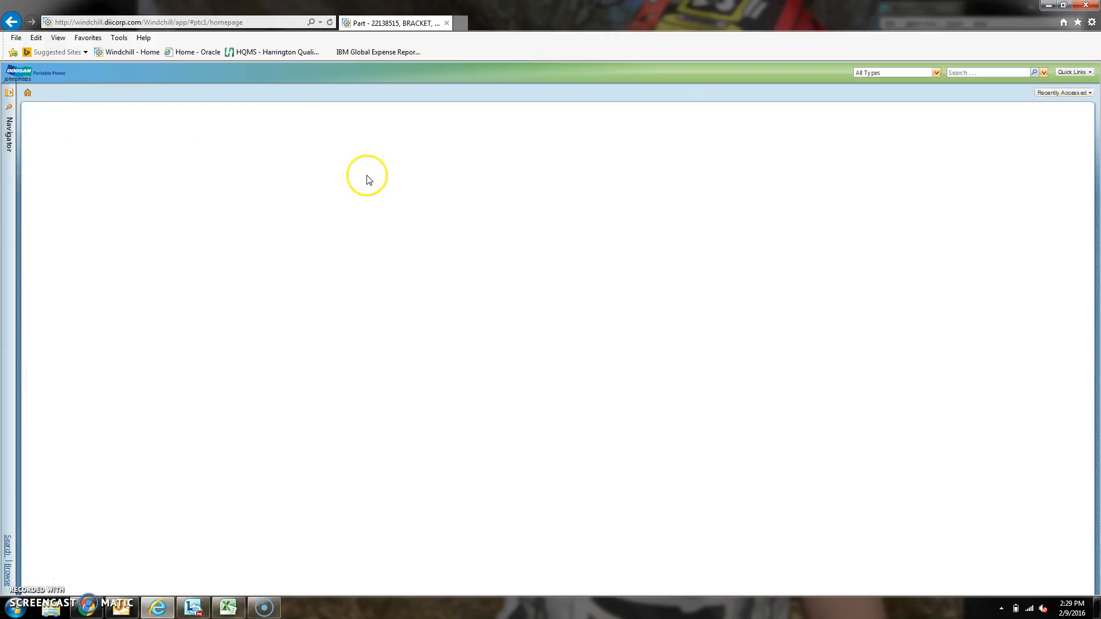
scroll(381, 195, "down", 7)
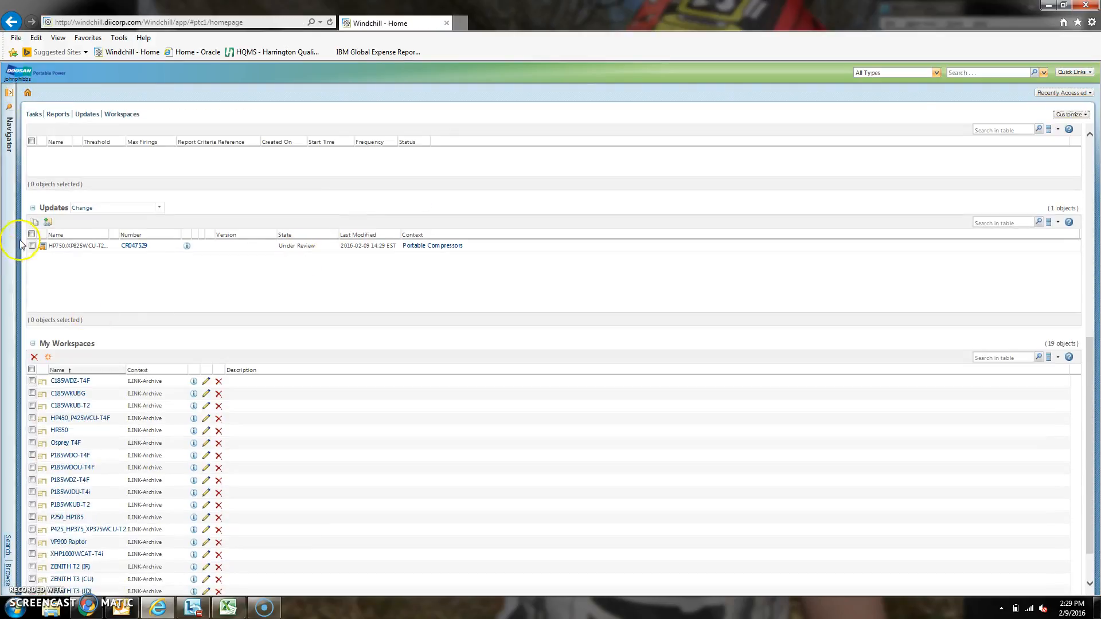
double_click(50, 207)
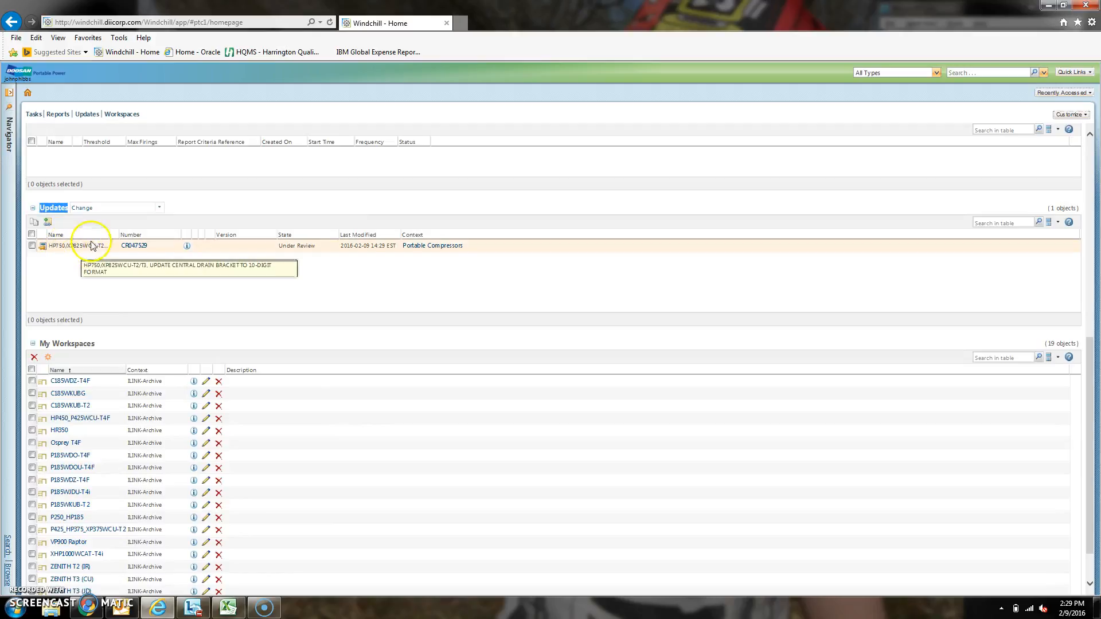
left_click_drag(109, 234, 235, 236)
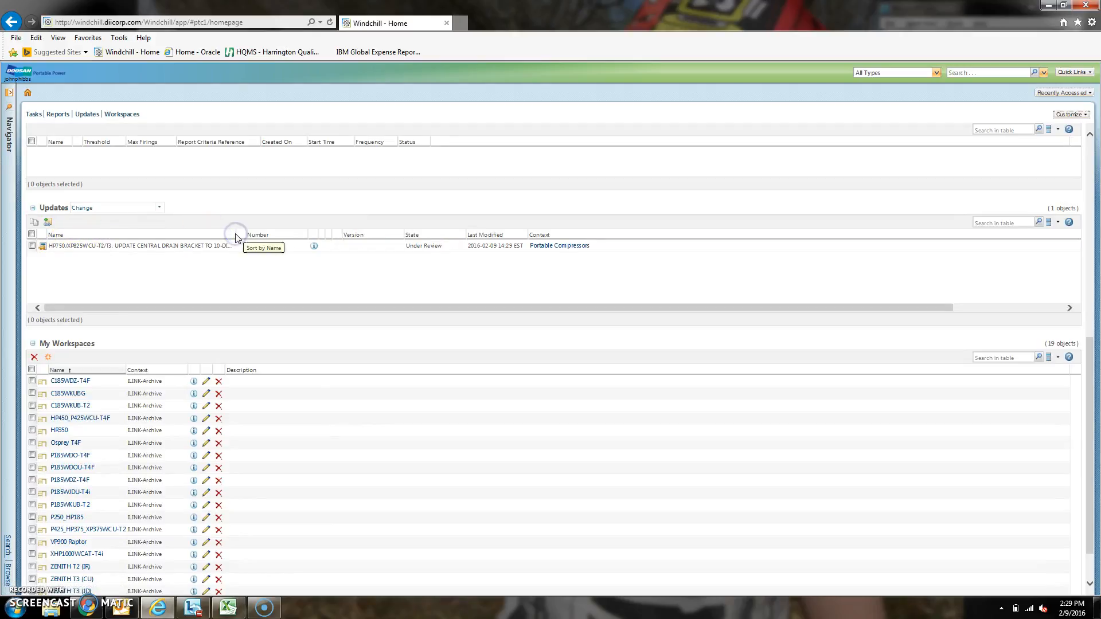